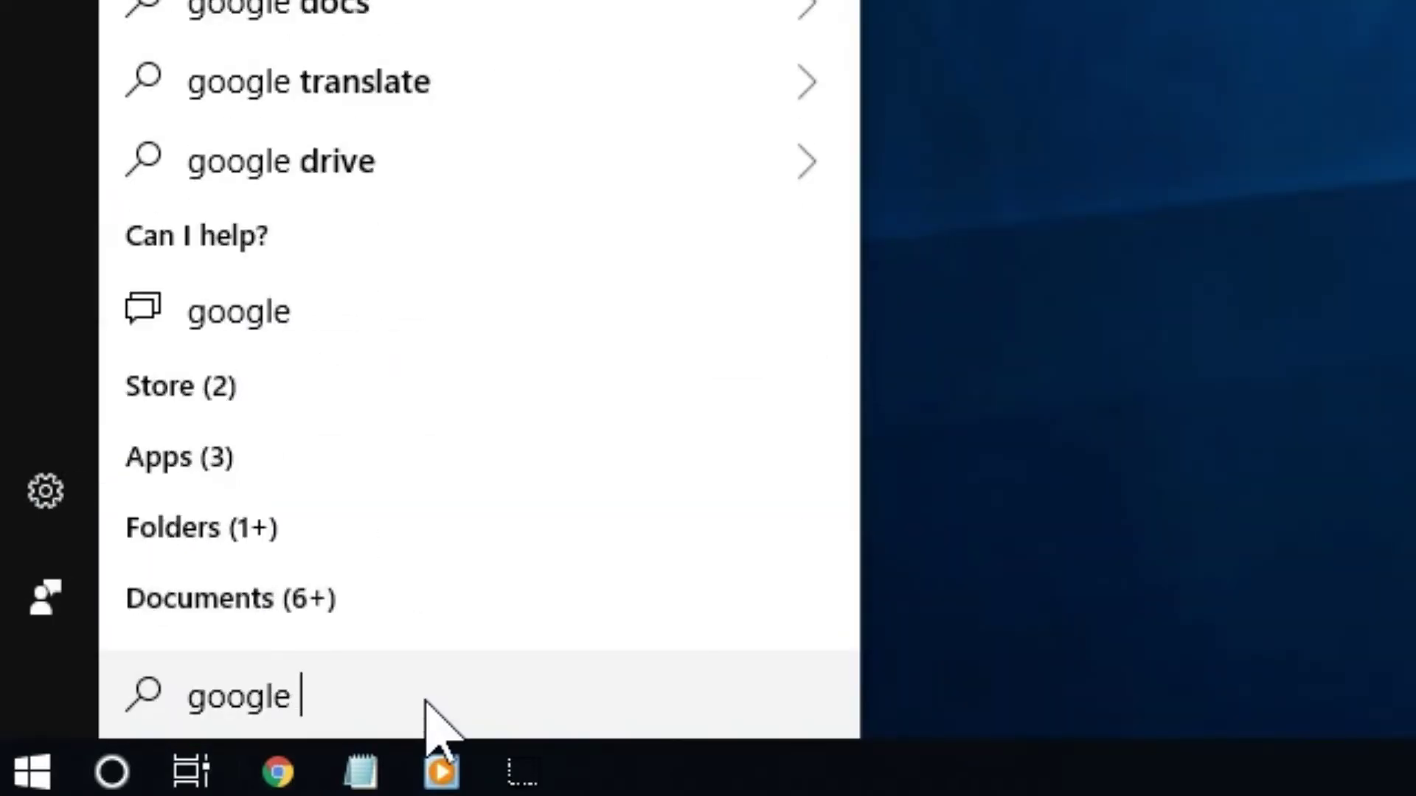
- Search Start for 'google chrome' and open the Google Chrome shortcut's file location
{"action": "type", "text": "chrome"}
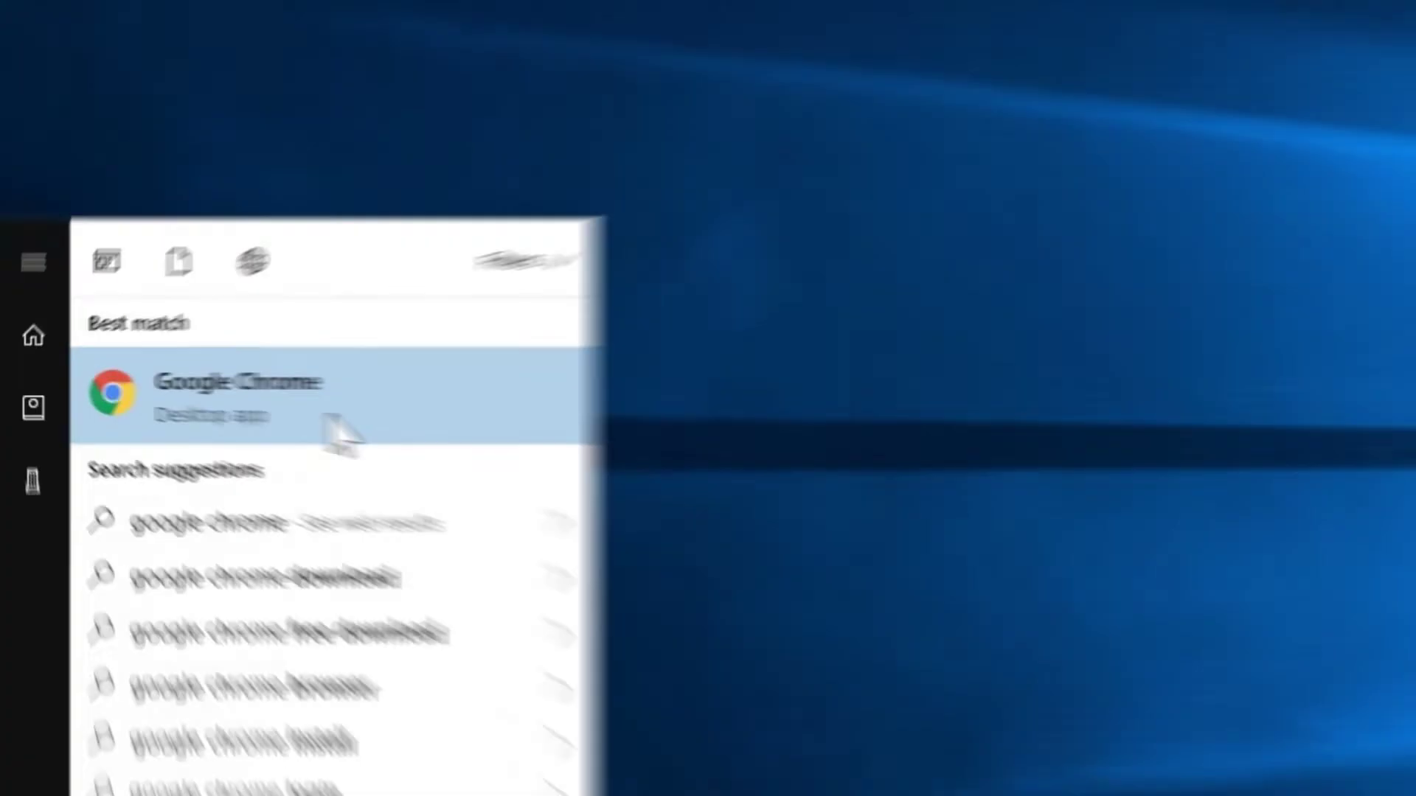
{"action": "right_click", "coordinate": [347, 432]}
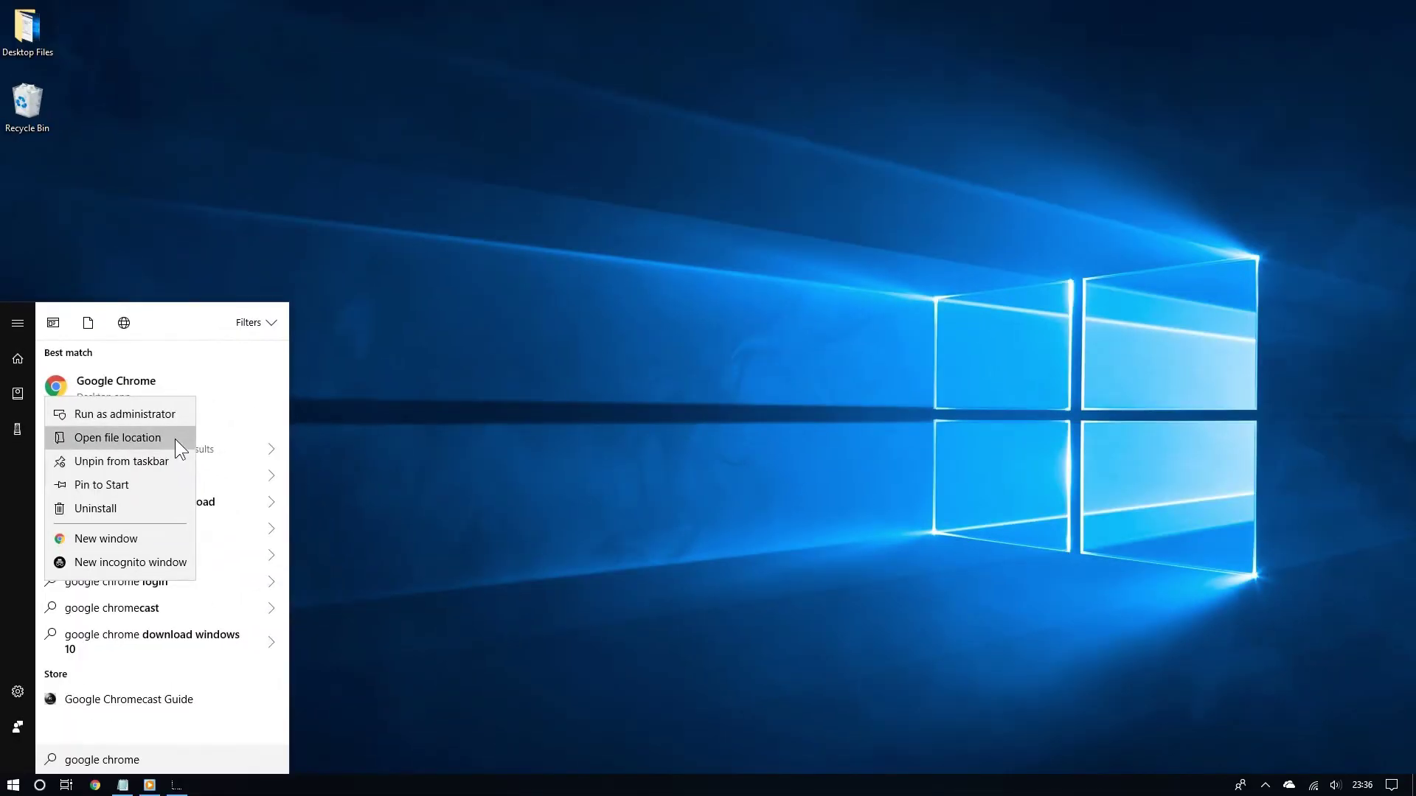
{"action": "left_click", "coordinate": [436, 529]}
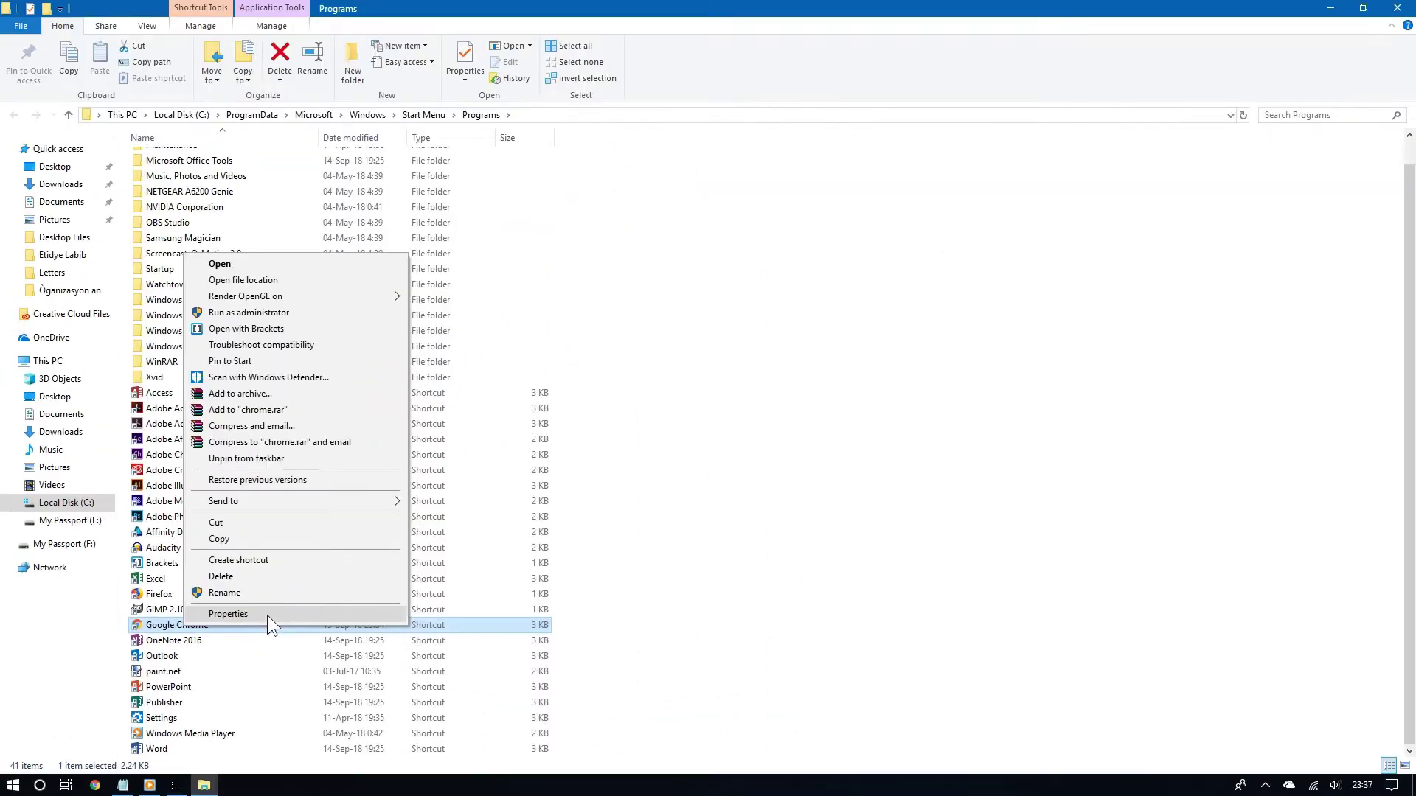
- In the Chrome shortcut's Properties, append -incognito to the Target after chrome.exe
{"action": "left_click", "coordinate": [313, 618]}
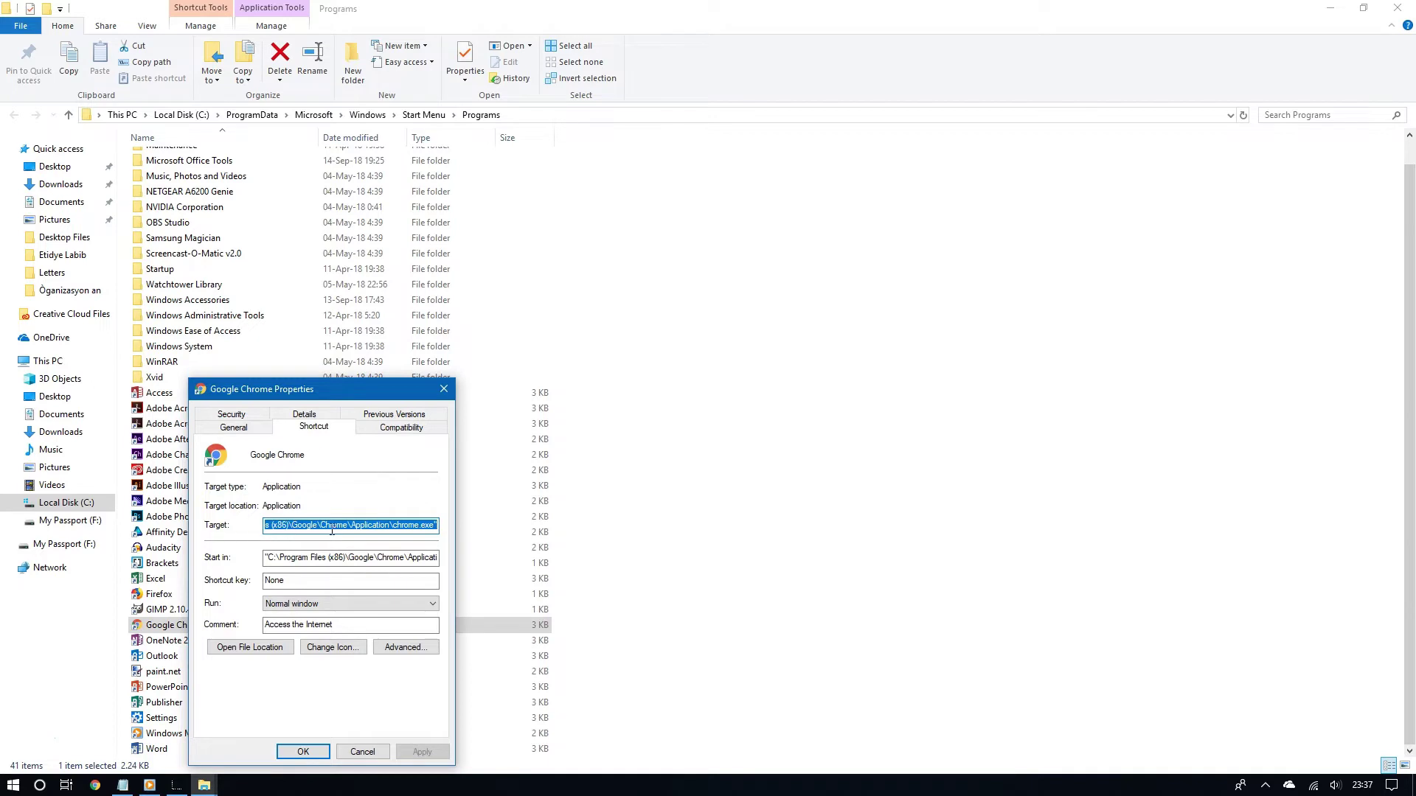
{"action": "left_click_drag", "start_coordinate": [368, 529], "coordinate": [464, 533]}
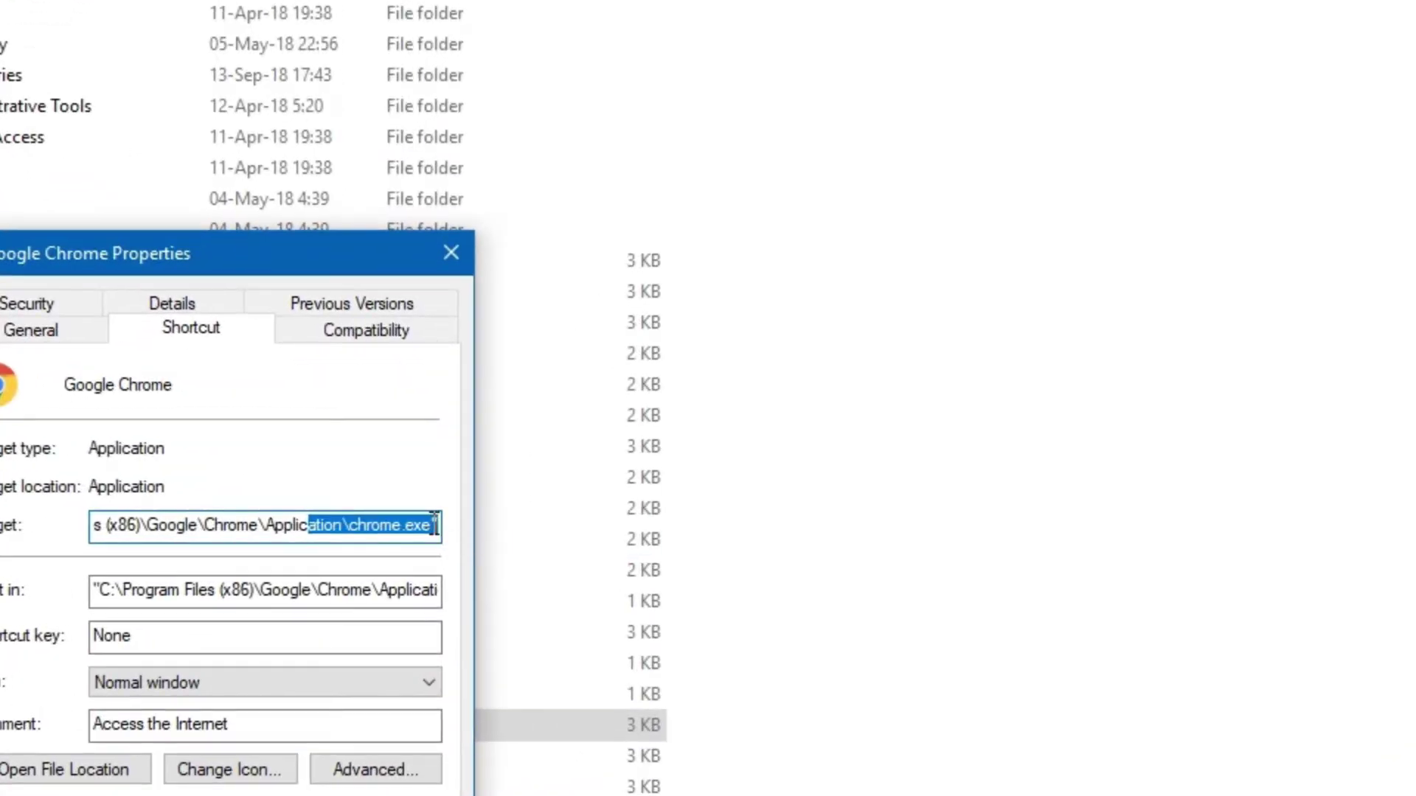
{"action": "left_click", "coordinate": [434, 526]}
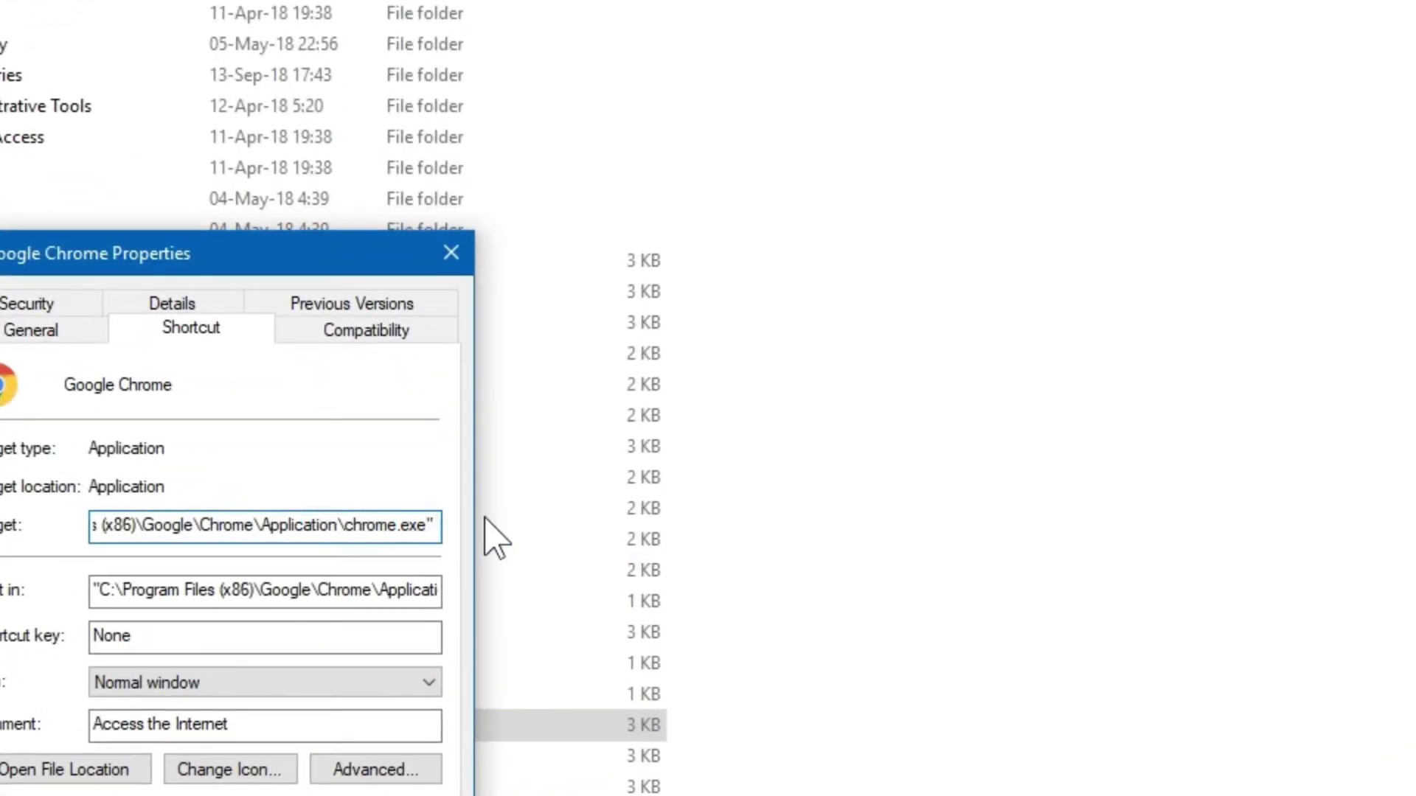
{"action": "type", "text": "-"}
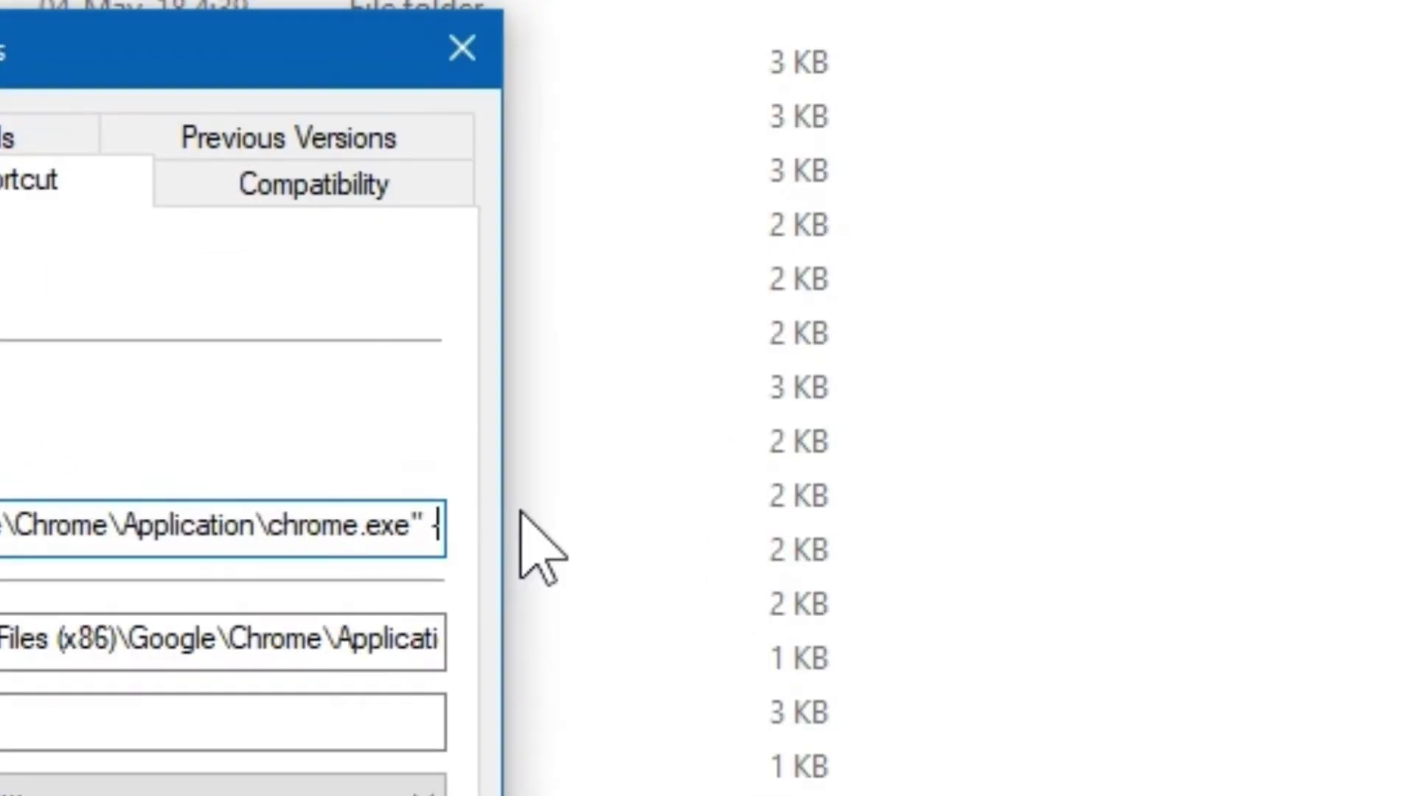
{"action": "type", "text": "incognito"}
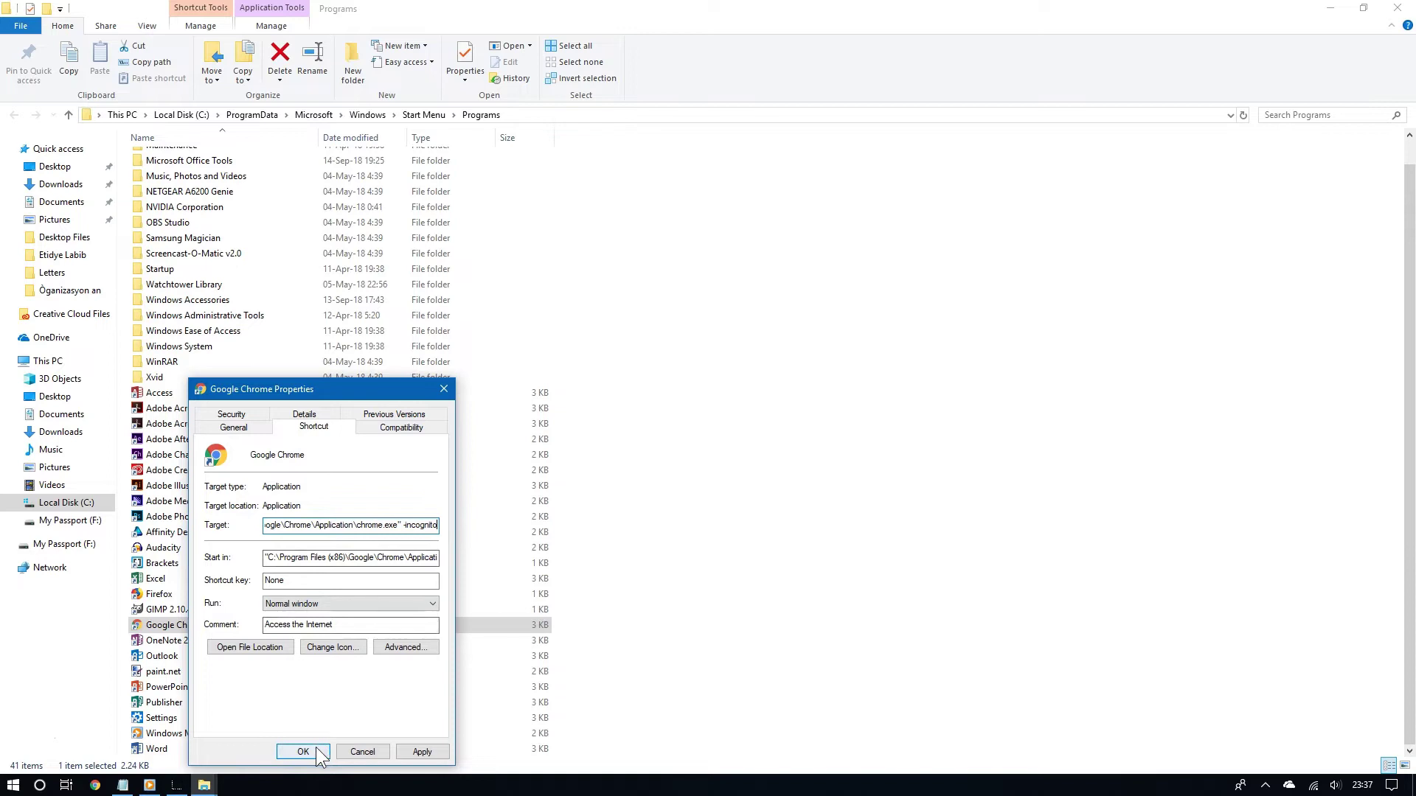
- Save the incognito target with admin permission, send the shortcut to the desktop, and launch it
{"action": "left_click", "coordinate": [317, 751]}
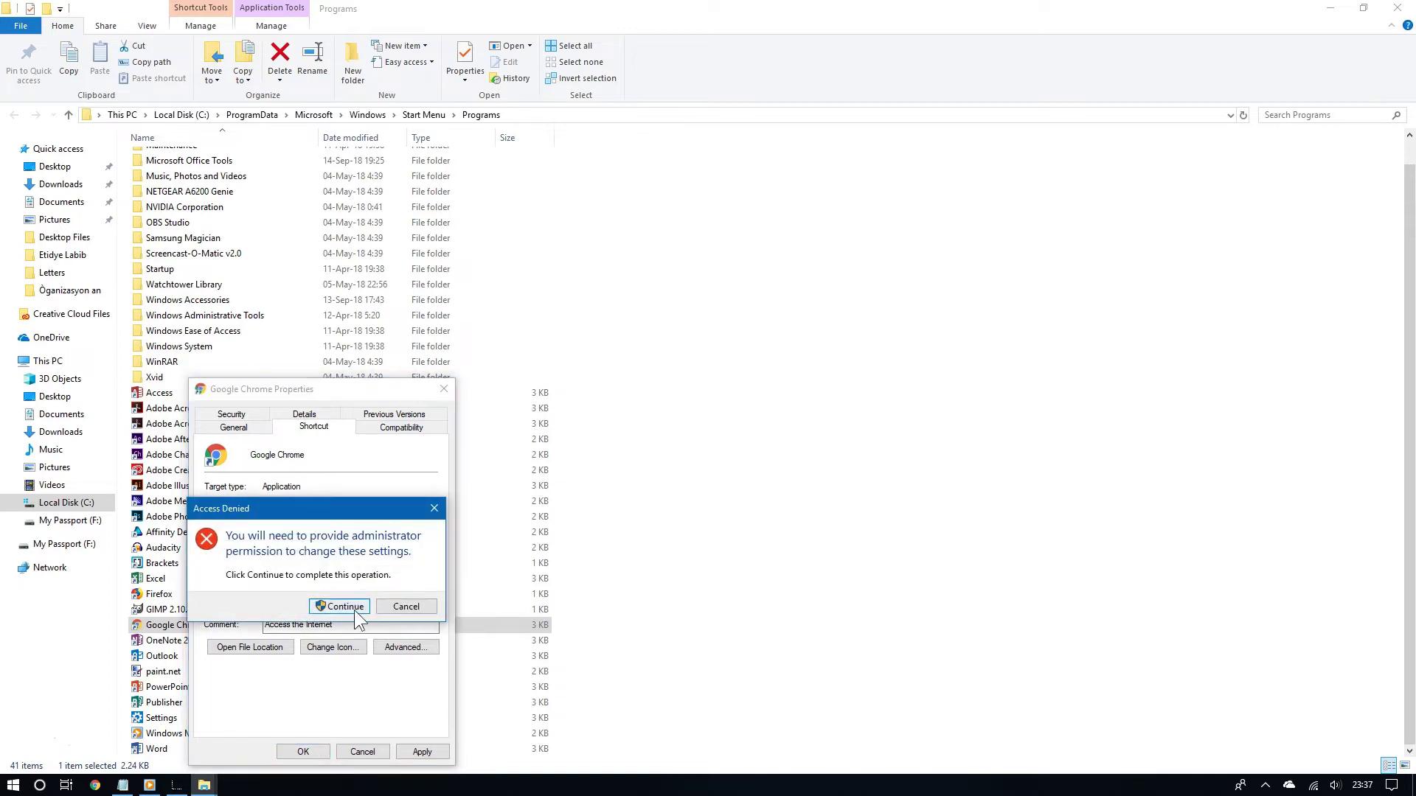
{"action": "left_click", "coordinate": [357, 609]}
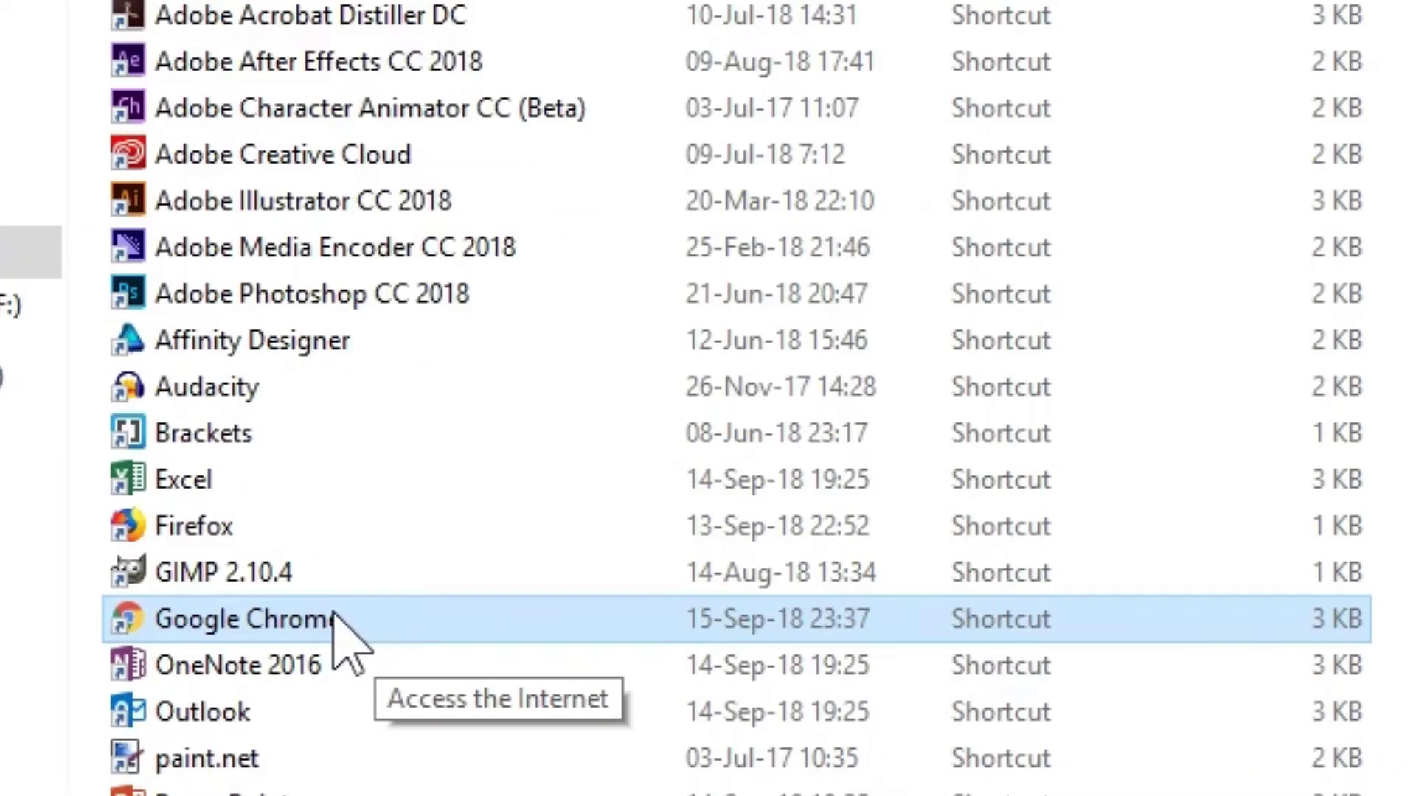
{"action": "right_click", "coordinate": [333, 618]}
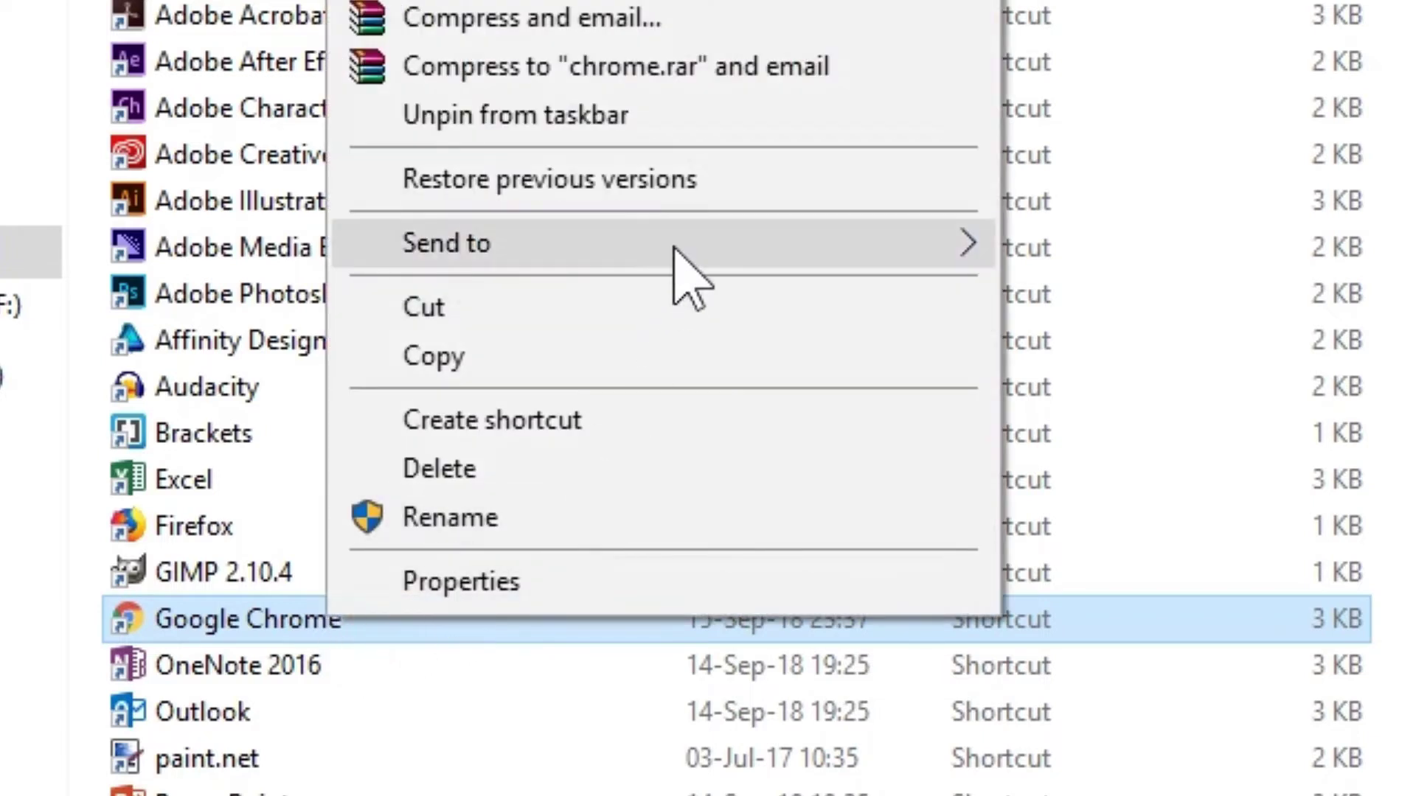
{"action": "mouse_move", "coordinate": [838, 250]}
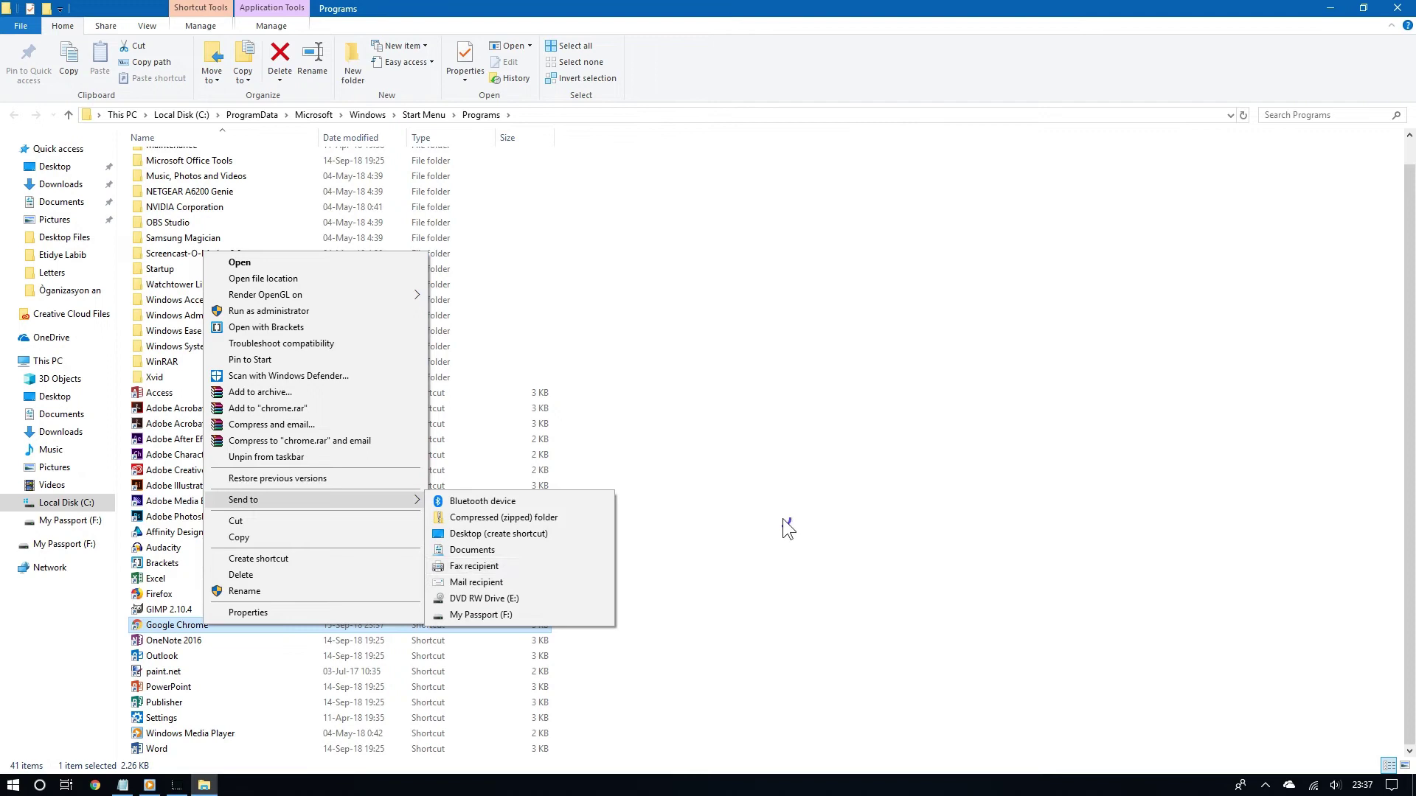
{"action": "left_click", "coordinate": [782, 519]}
{"action": "double_click", "coordinate": [192, 627]}
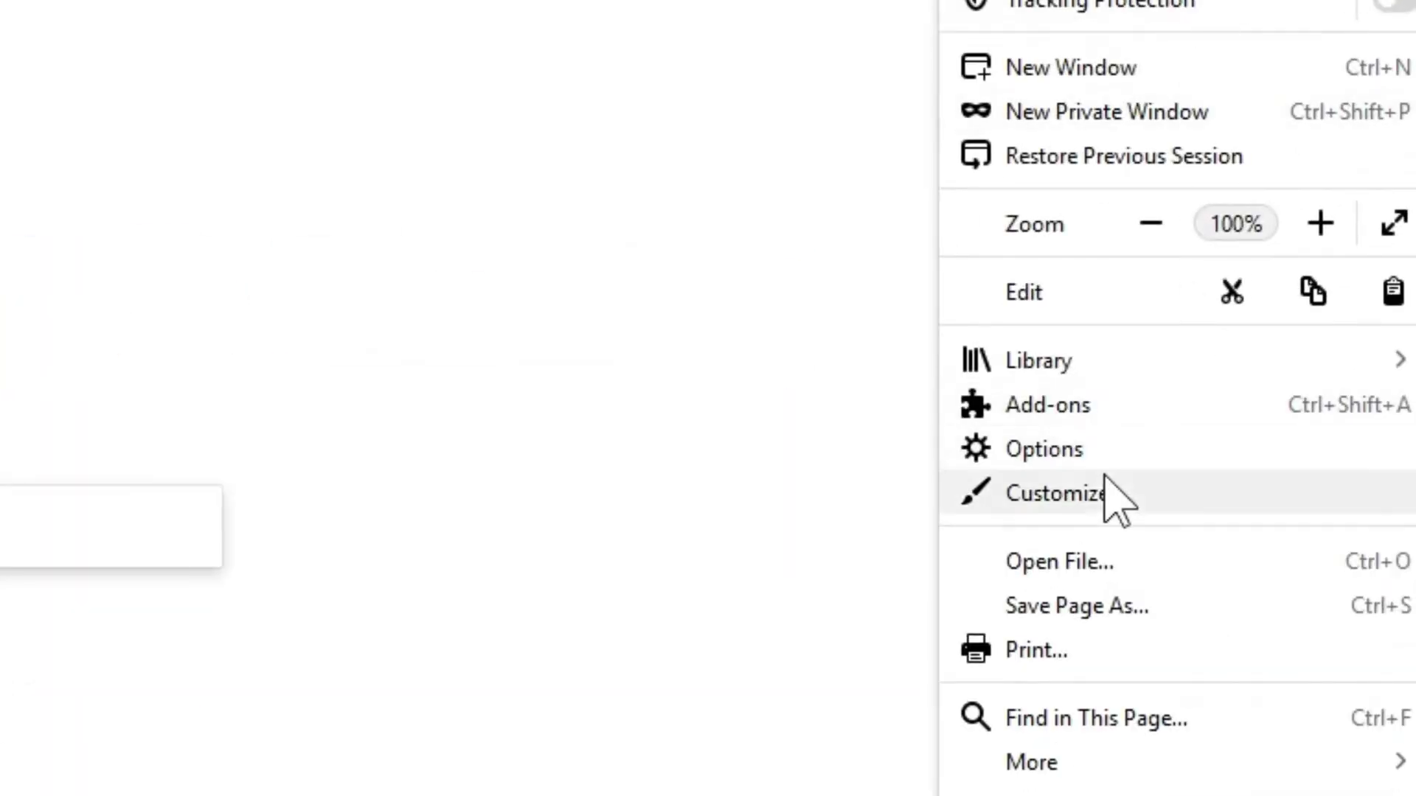
- In Firefox Options > Privacy & Security, set history to 'Never remember history'
{"action": "left_click", "coordinate": [1139, 451]}
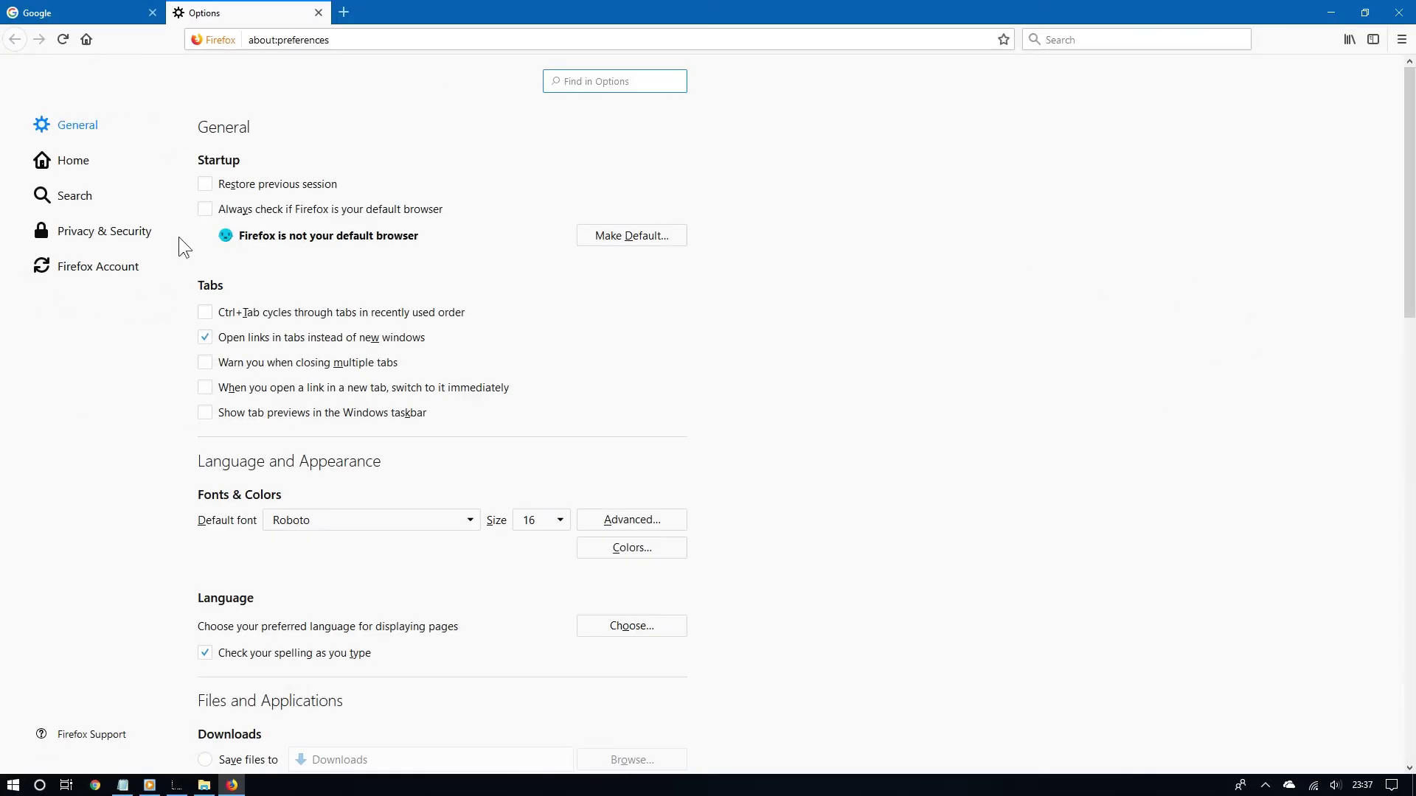
{"action": "left_click", "coordinate": [122, 233]}
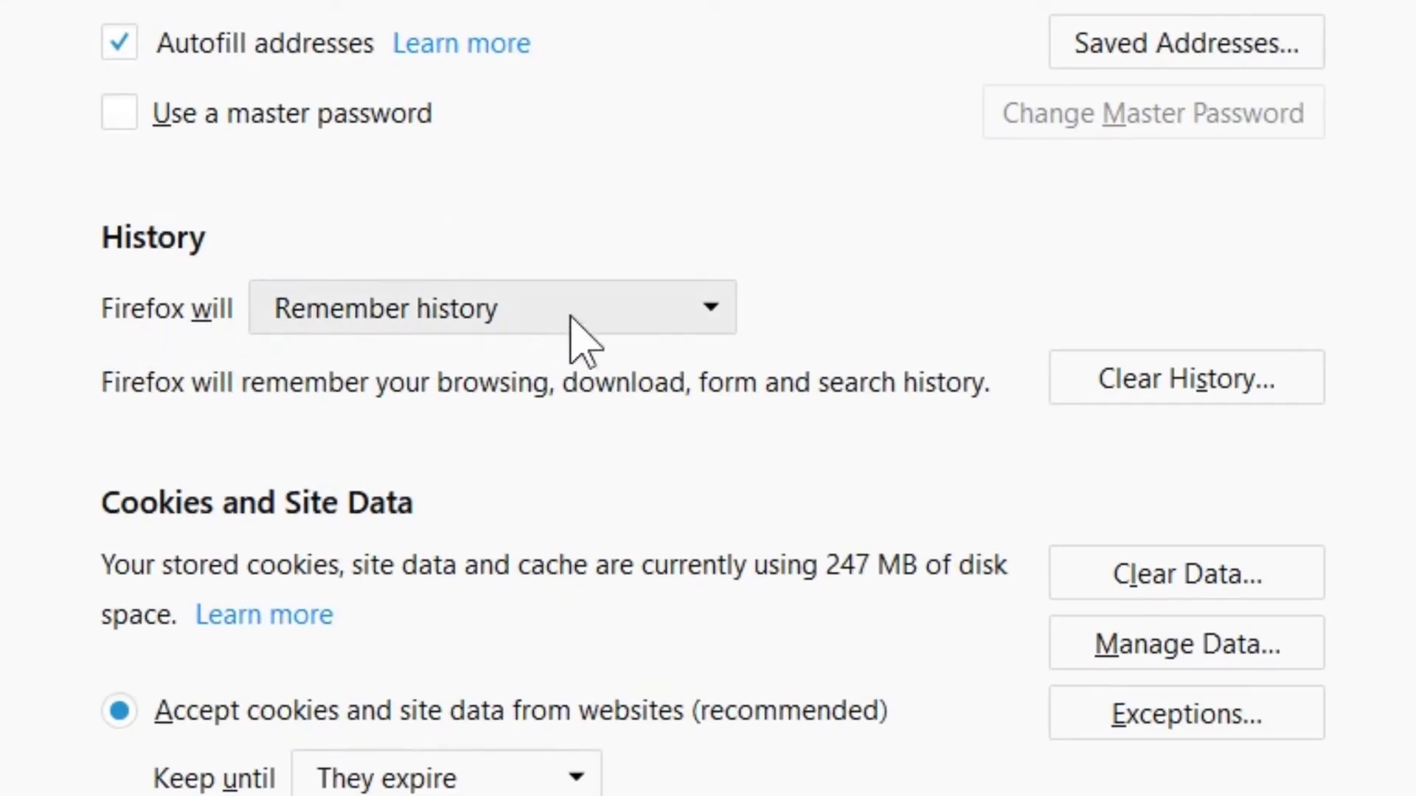
{"action": "left_click", "coordinate": [597, 316]}
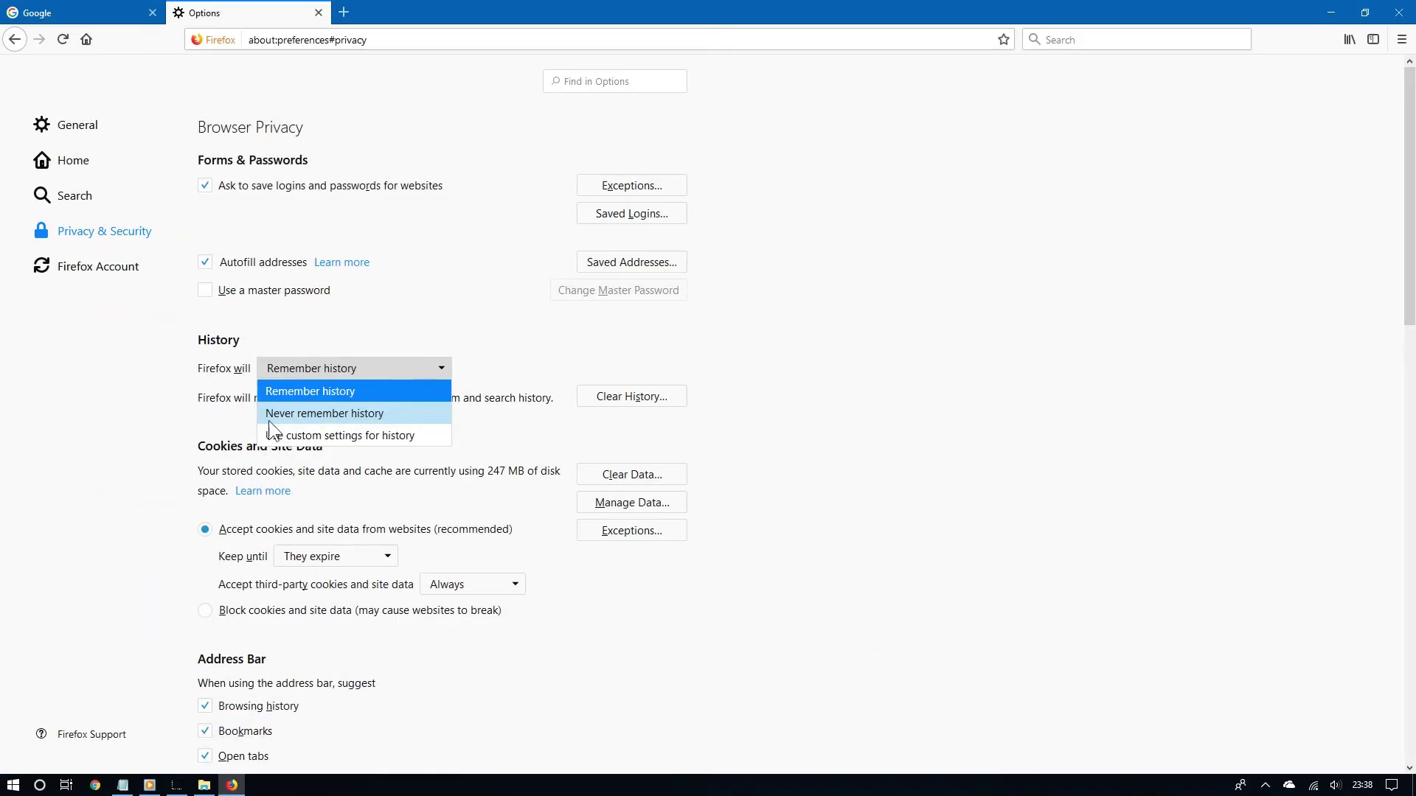
{"action": "left_click", "coordinate": [369, 415]}
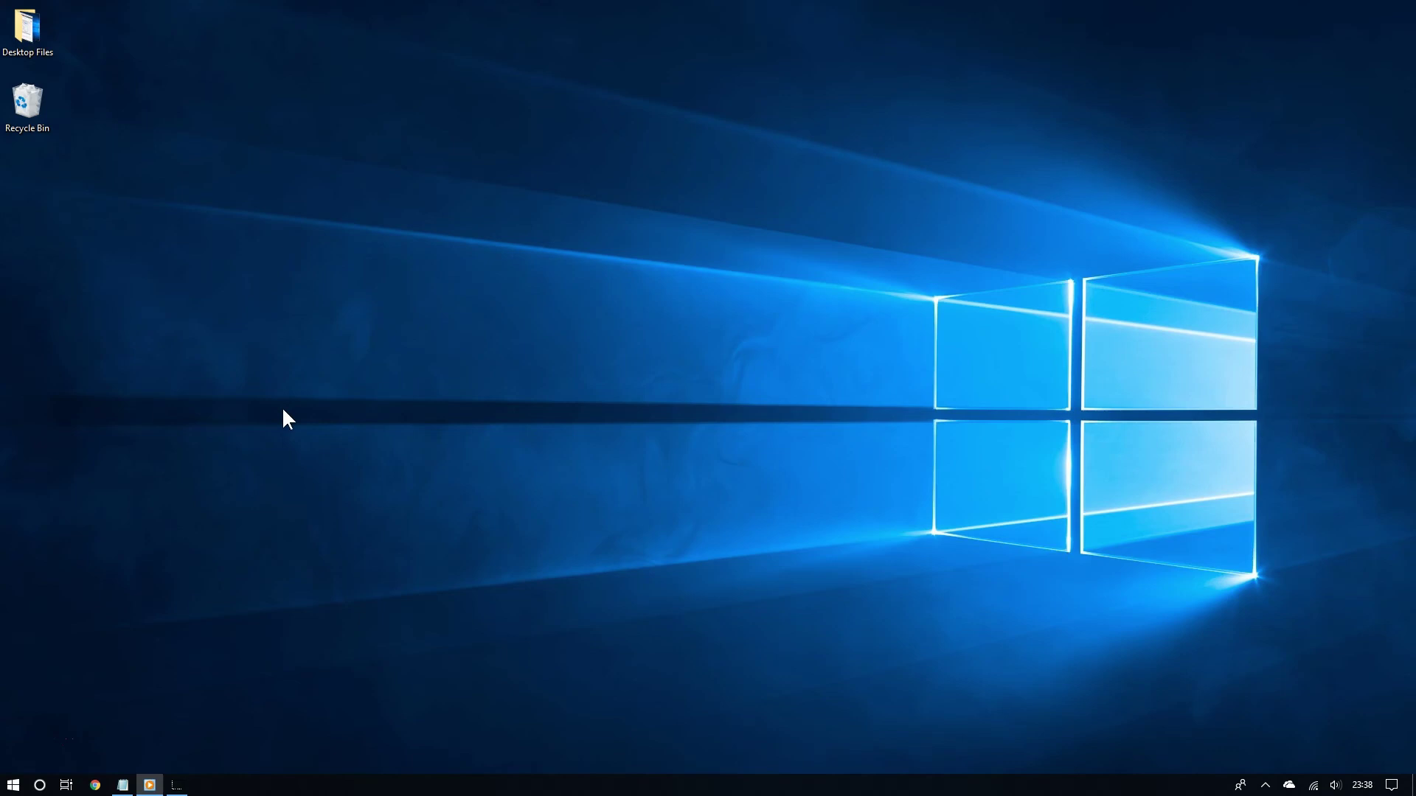
- Start the New Shortcut wizard from the desktop's context menu
{"action": "right_click", "coordinate": [394, 357]}
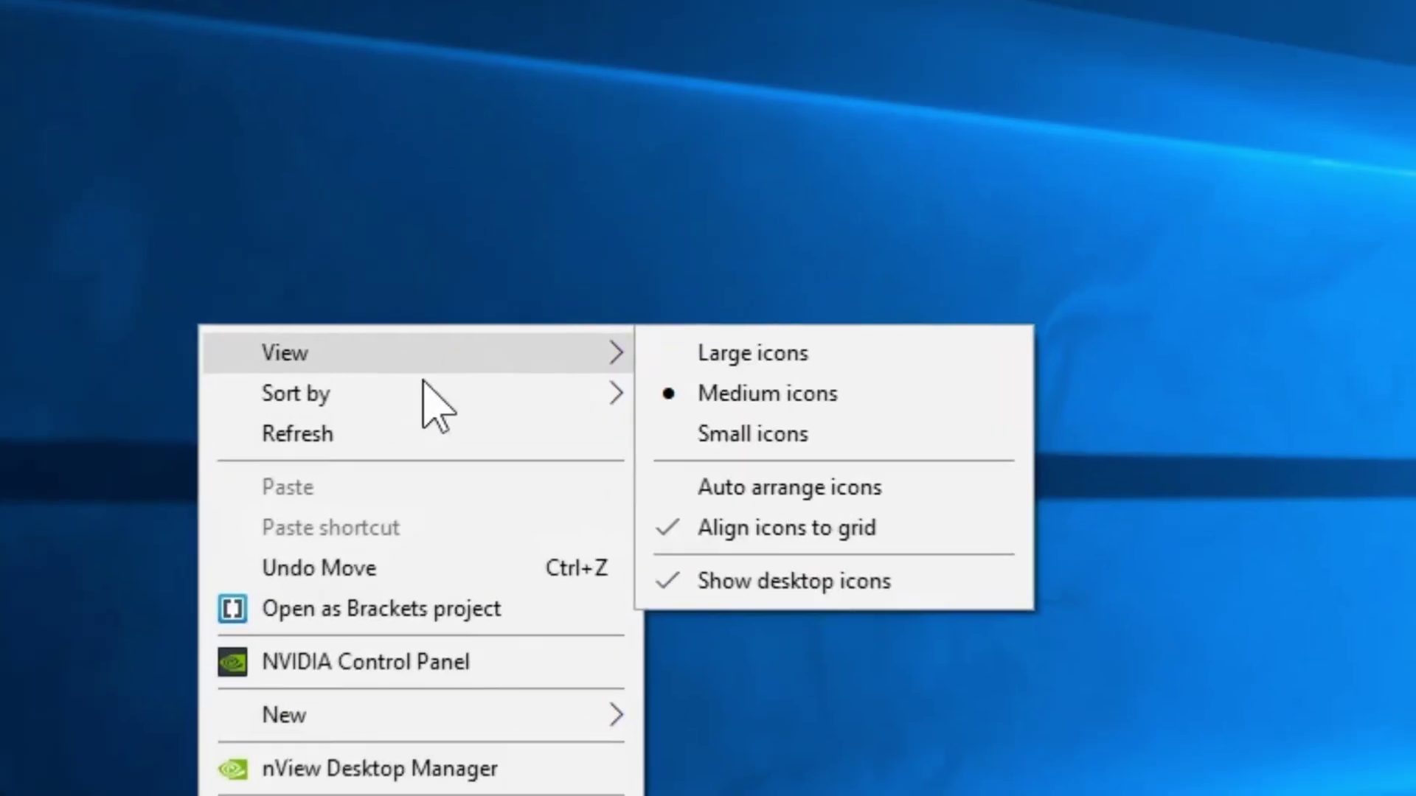
{"action": "left_click", "coordinate": [418, 225]}
{"action": "right_click", "coordinate": [419, 222]}
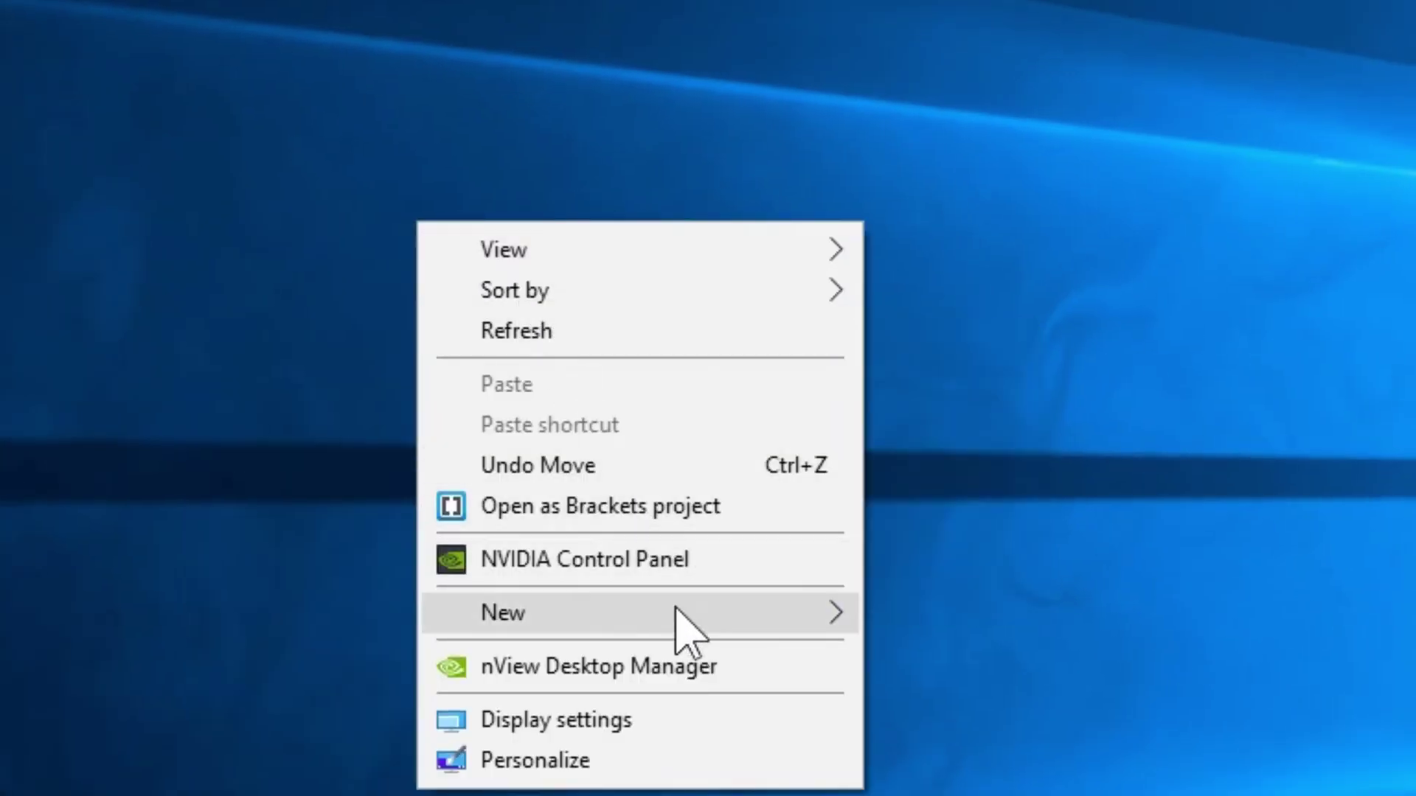
{"action": "mouse_move", "coordinate": [677, 624]}
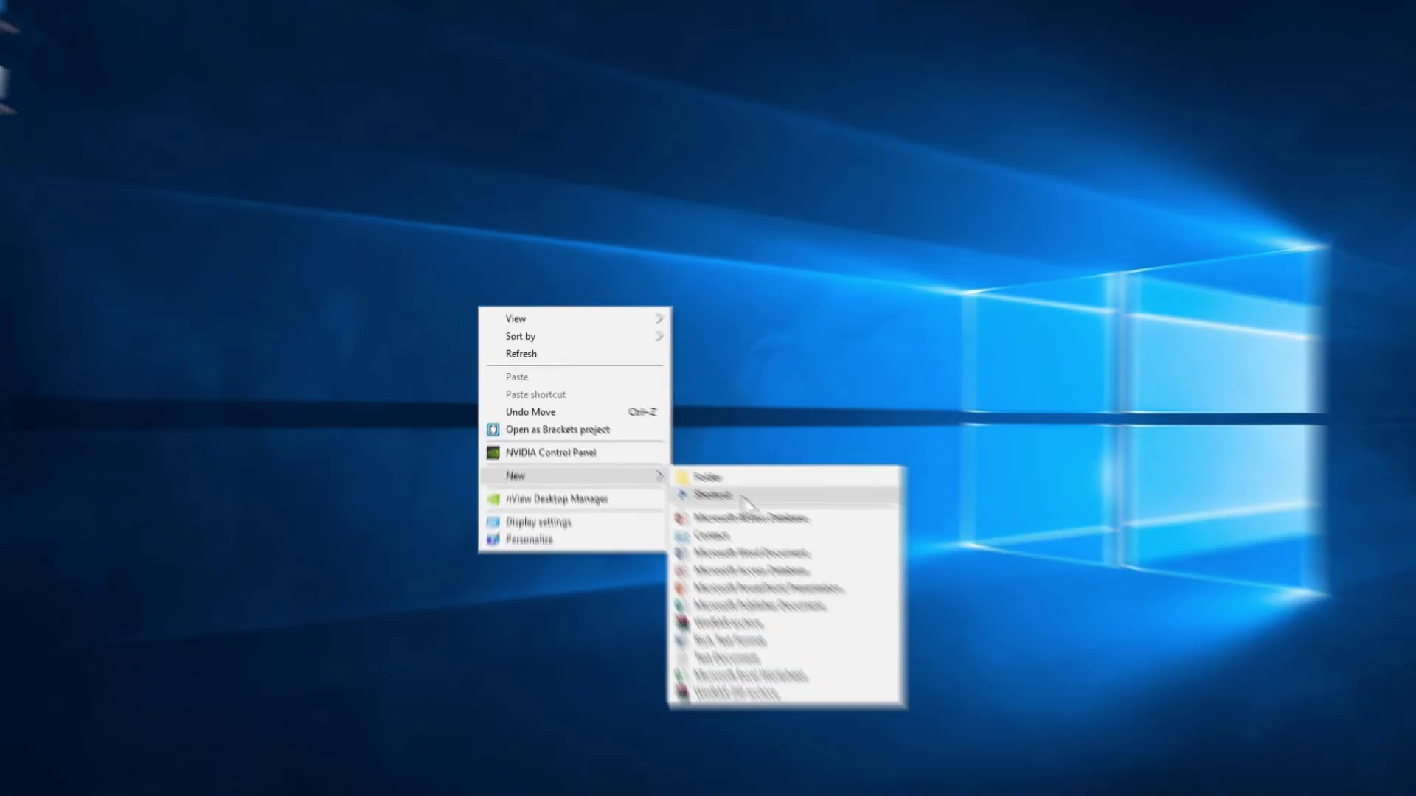
{"action": "left_click", "coordinate": [741, 498]}
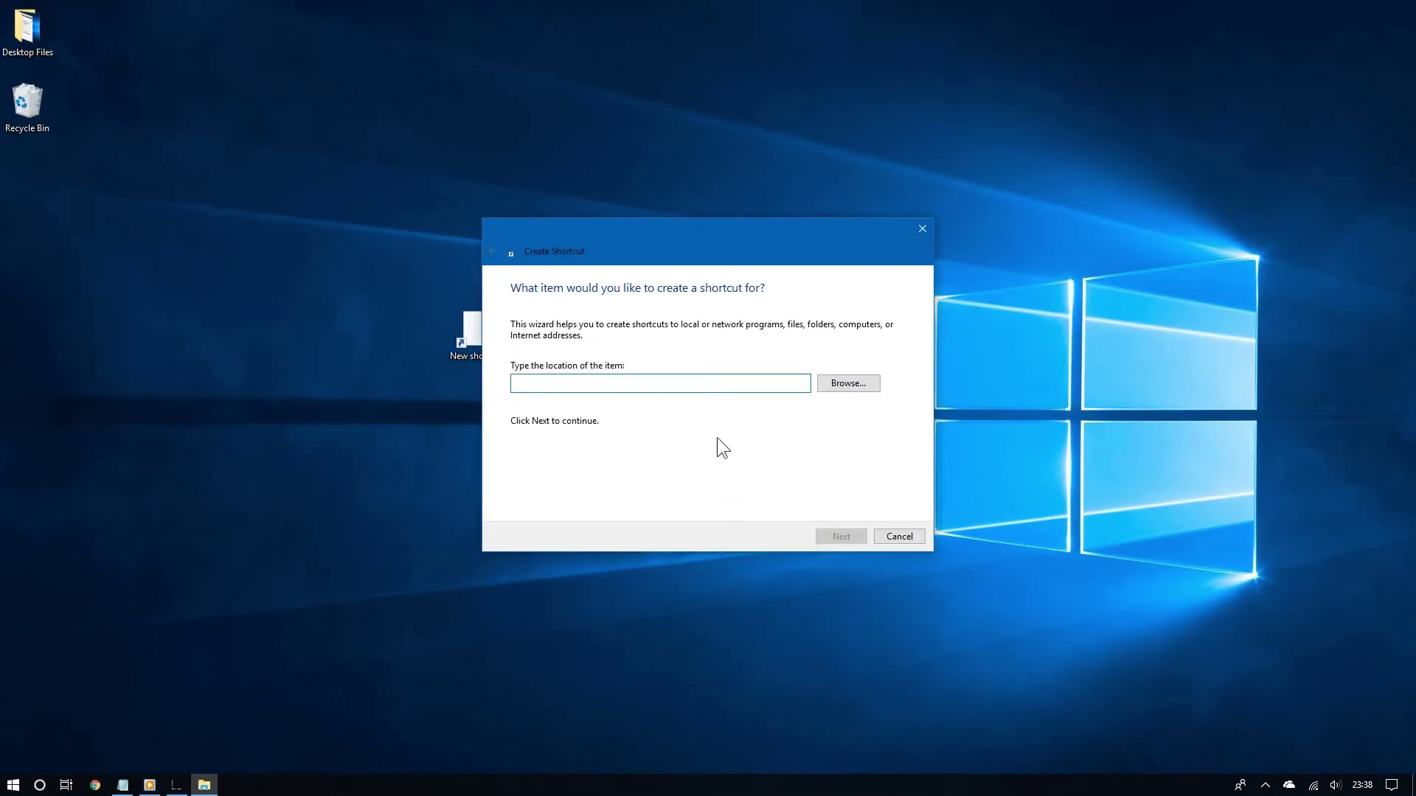
- Copy the Edge -private command from Notepad into the shortcut location and continue
{"action": "left_click", "coordinate": [122, 785]}
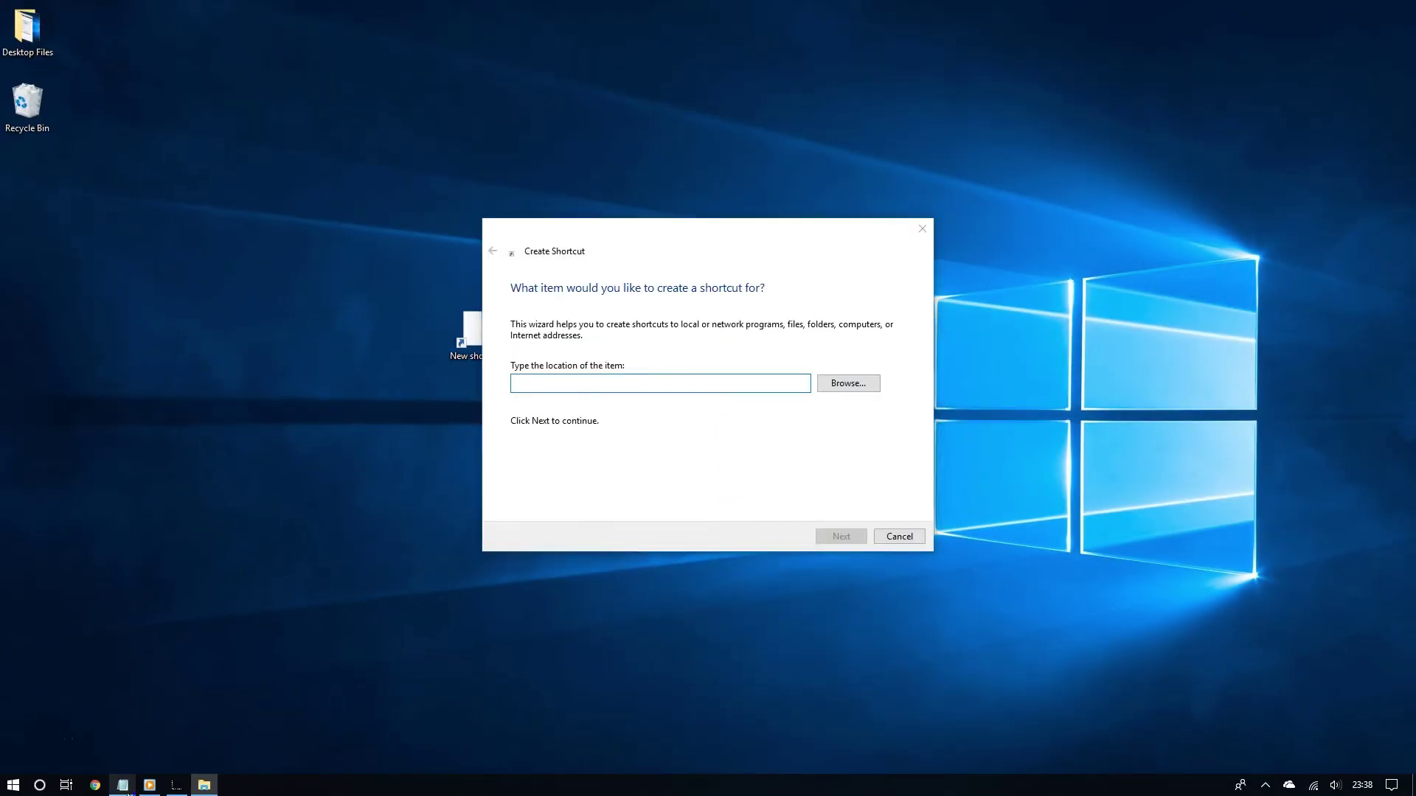
{"action": "left_click", "coordinate": [885, 239]}
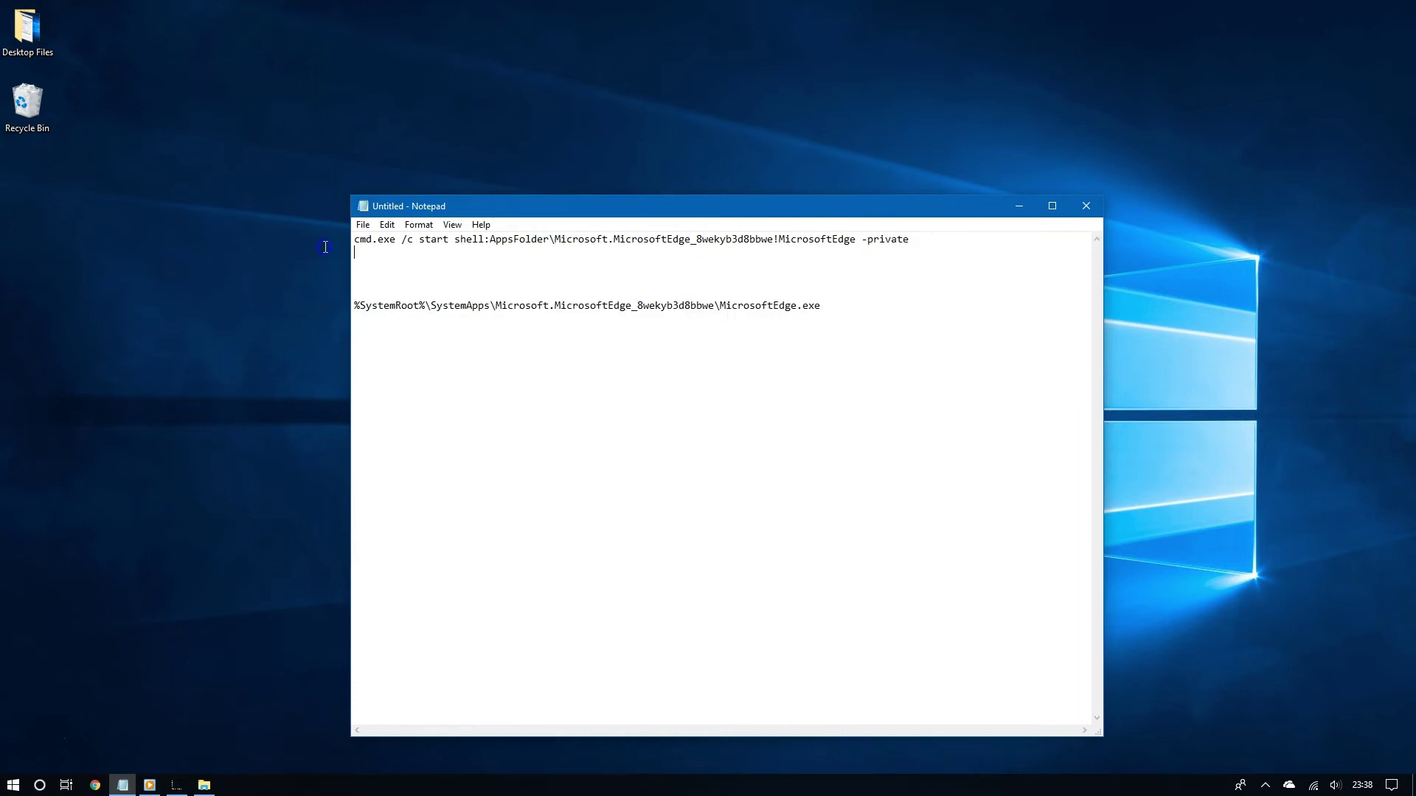
{"action": "key", "text": "shift+Up"}
{"action": "left_click", "coordinate": [1019, 206]}
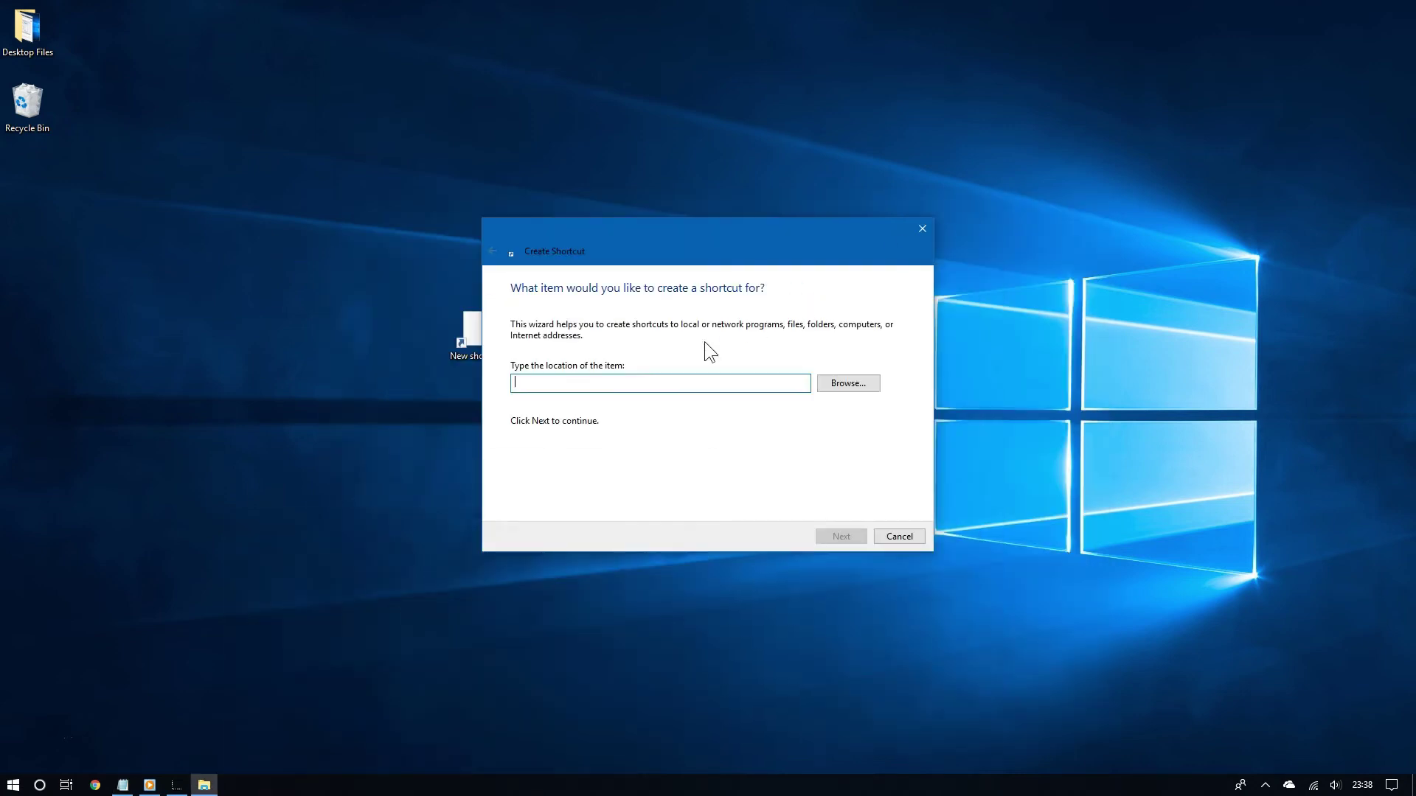
{"action": "type", "text": "cmd.exe /c start shell:AppsFolder\\Microsoft.MicrosoftEdge_8wekyb3d8bbwe!MicrosoftEdge -private"}
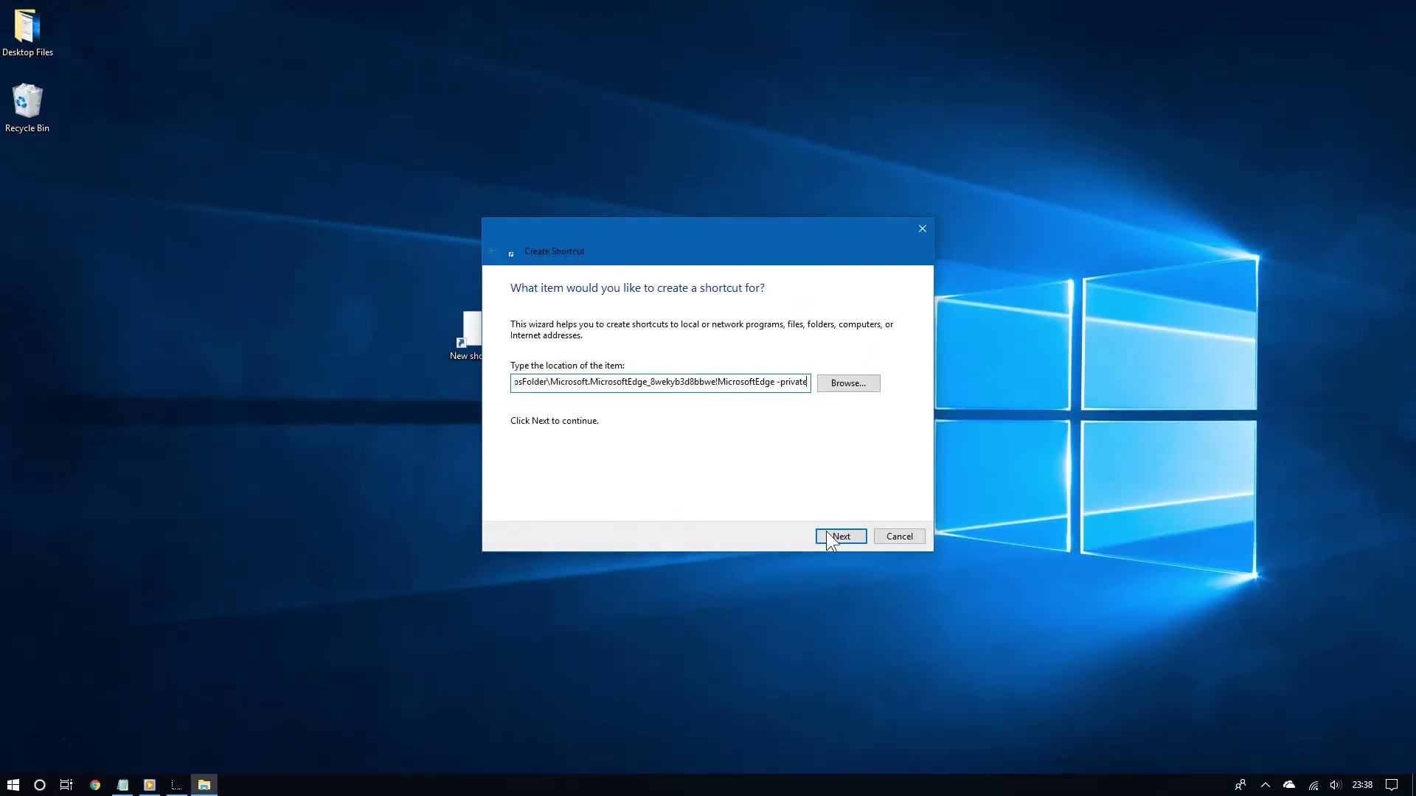
{"action": "left_click", "coordinate": [841, 537]}
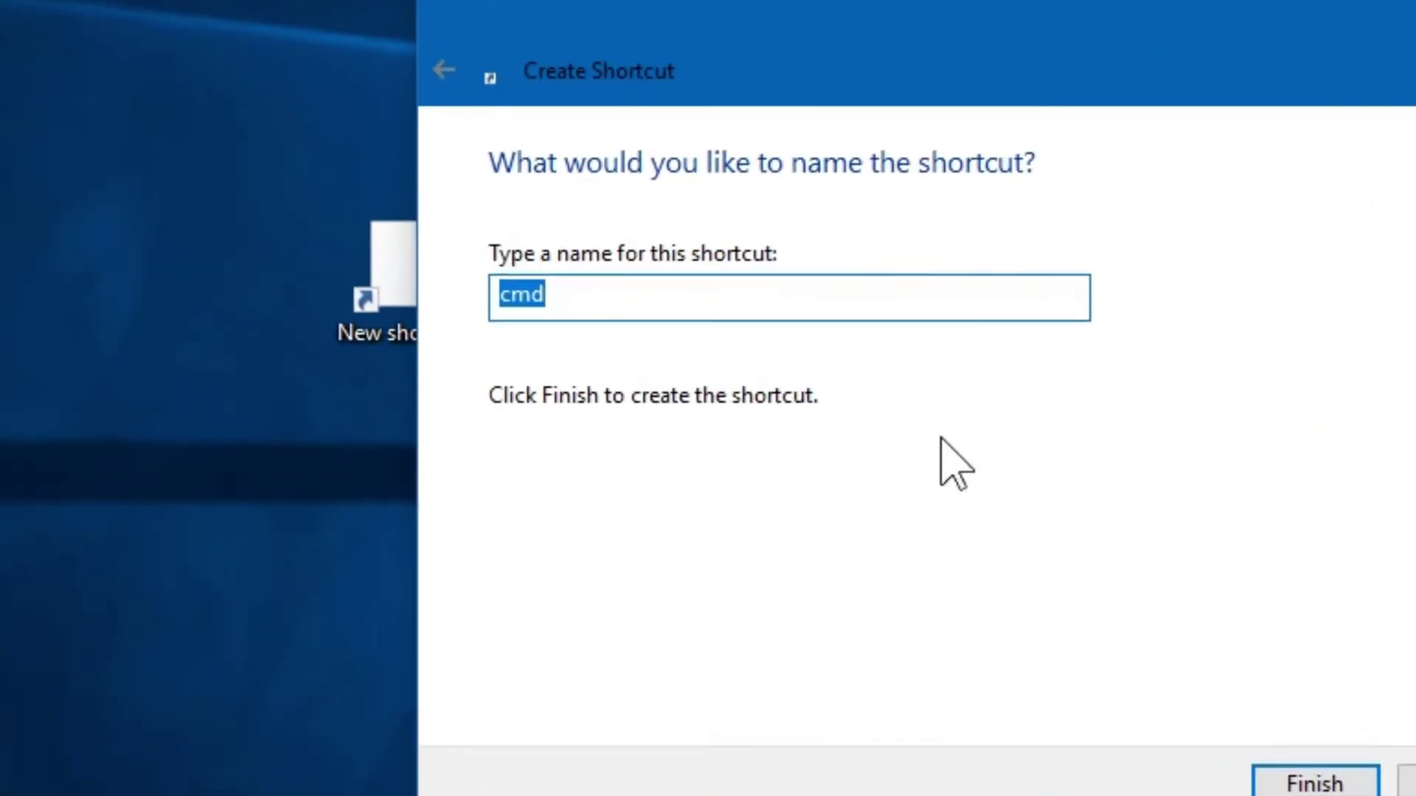
- Replace the default name 'cmd' with 'Hush-hush!' and finish the shortcut
{"action": "key", "text": "BackSpace"}
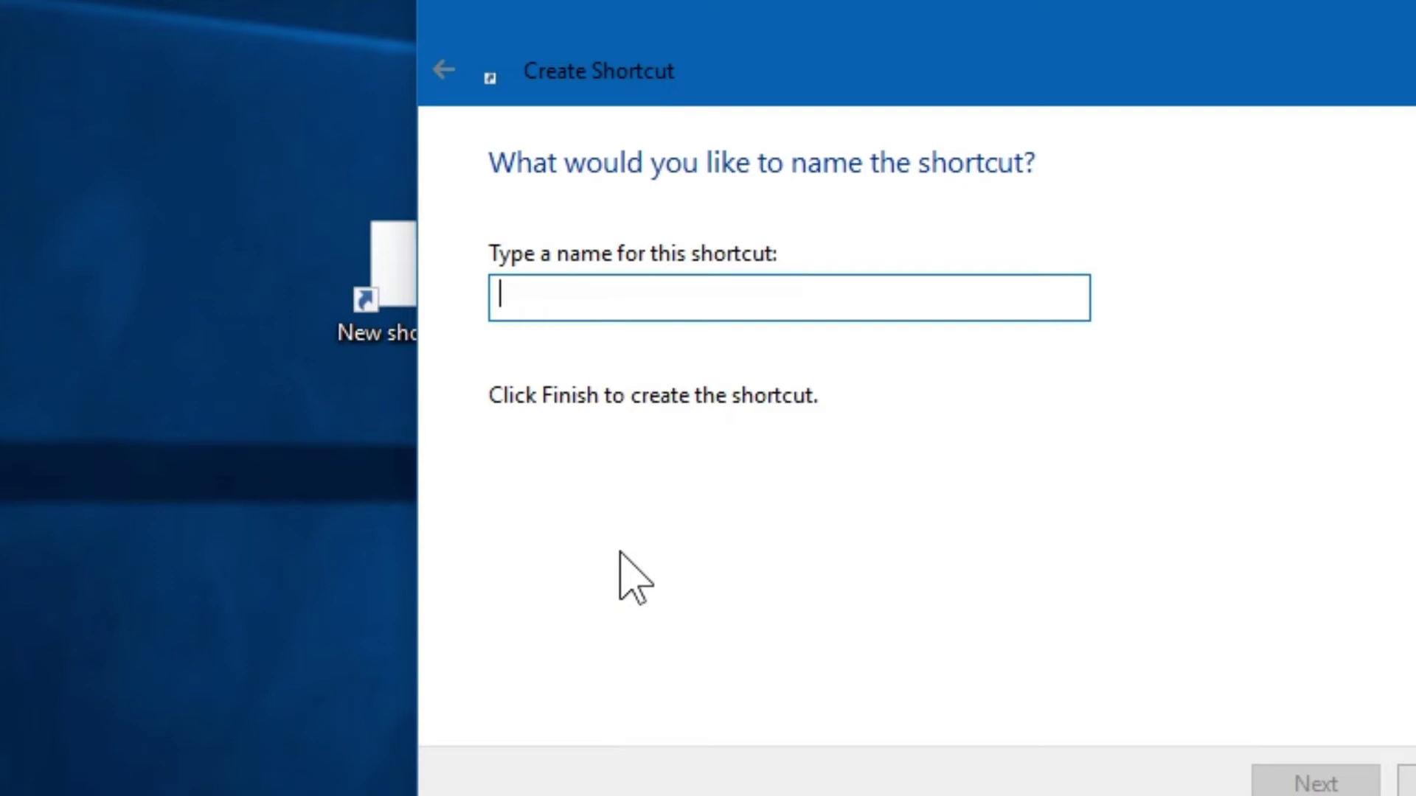
{"action": "type", "text": "Hush"}
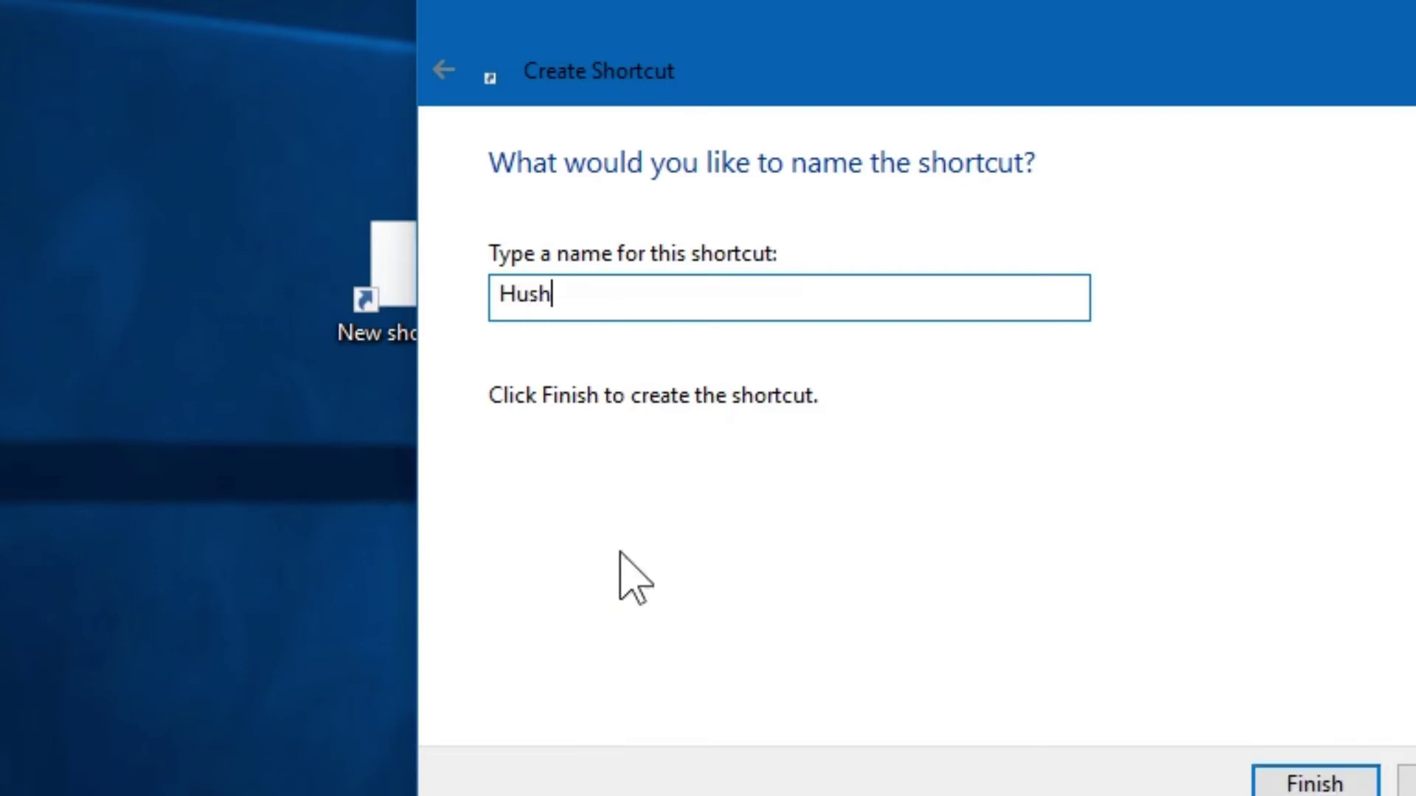
{"action": "type", "text": "-j"}
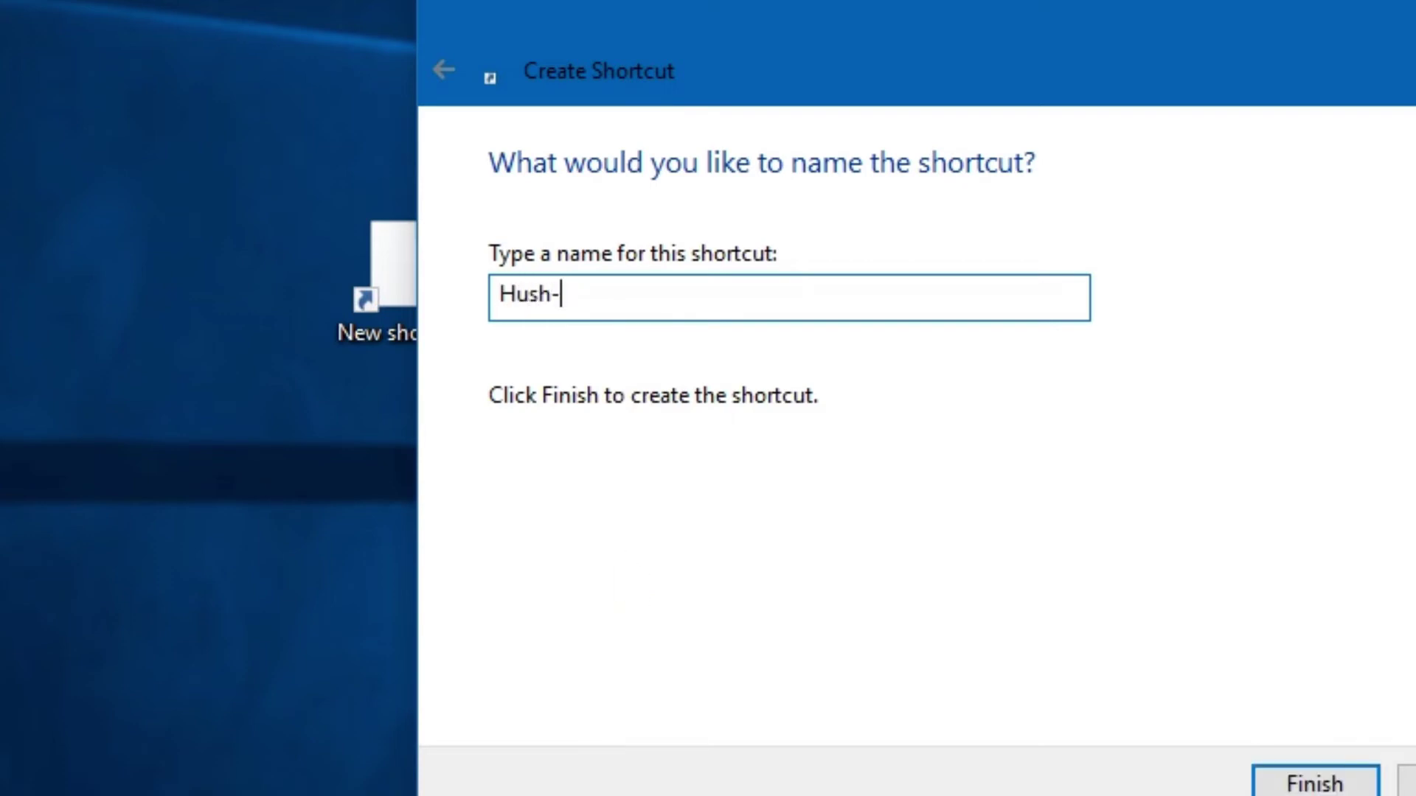
{"action": "type", "text": "hush!"}
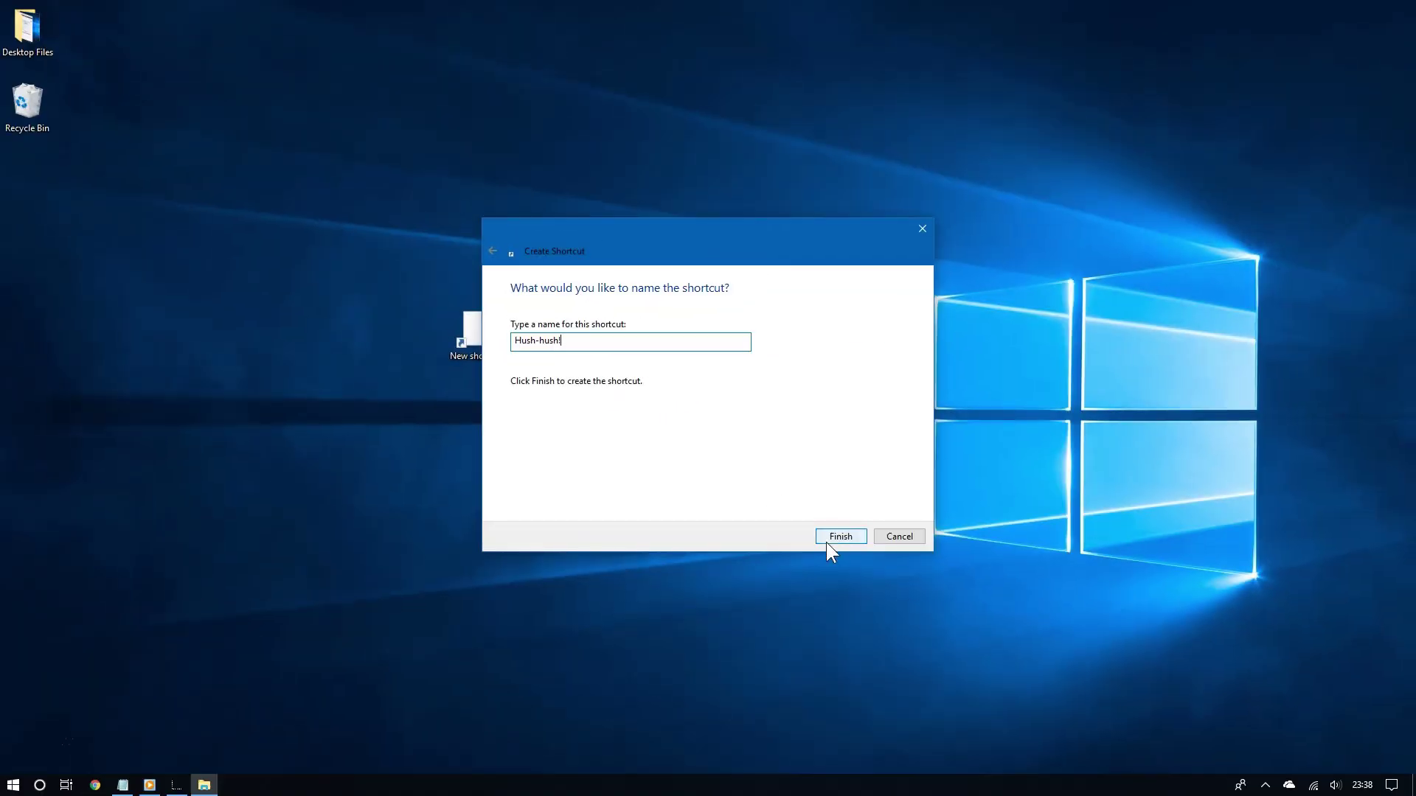
{"action": "left_click", "coordinate": [1315, 784]}
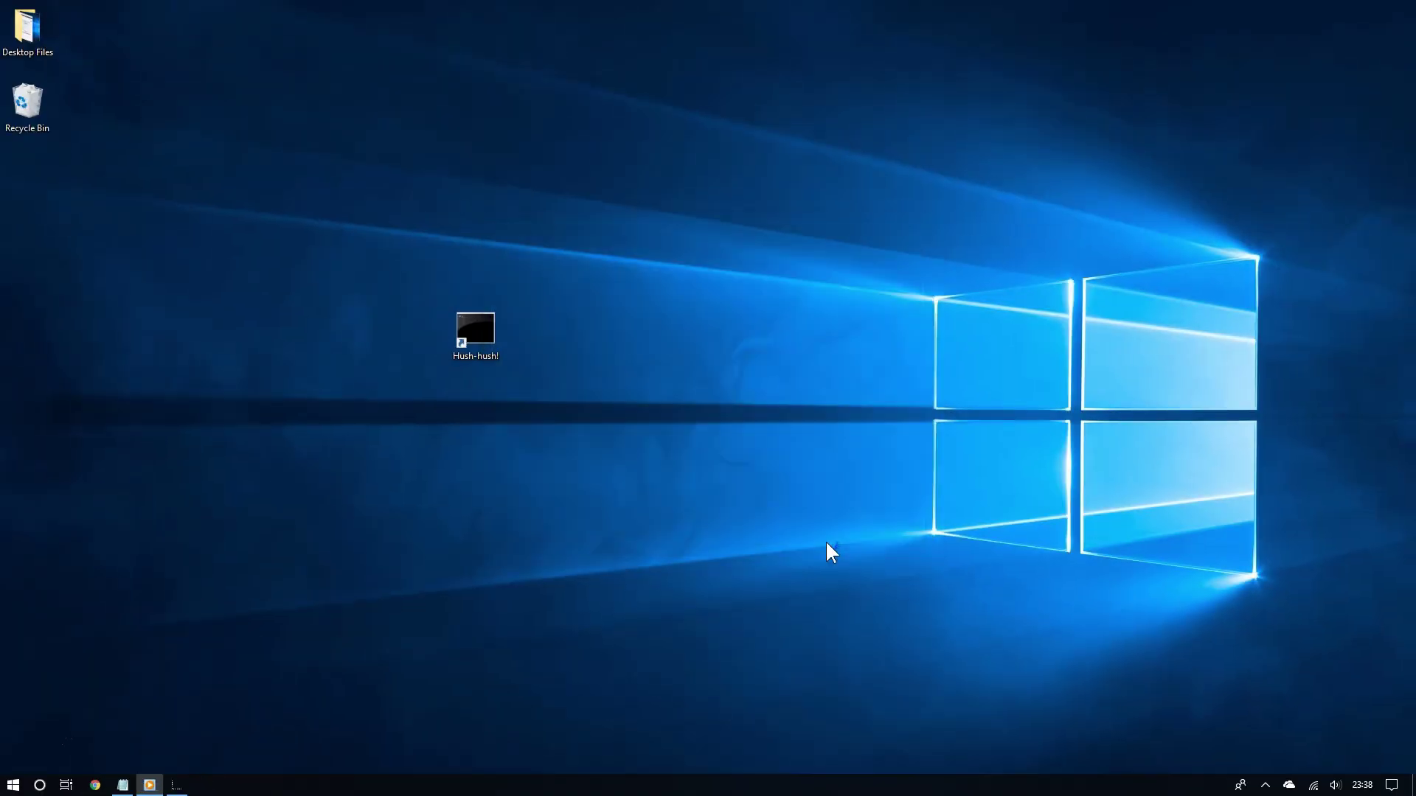
{"action": "double_click", "coordinate": [489, 343]}
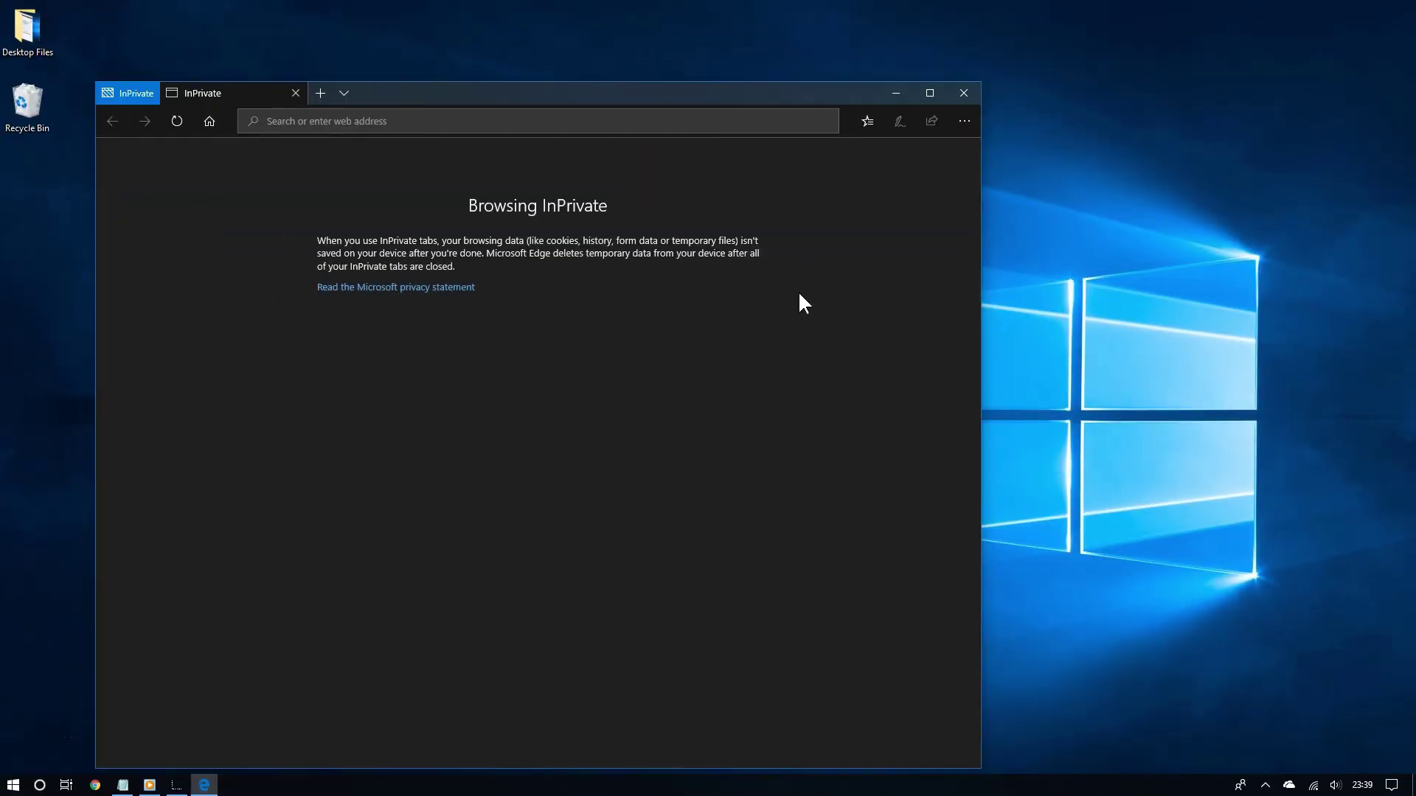
{"action": "left_click", "coordinate": [964, 93]}
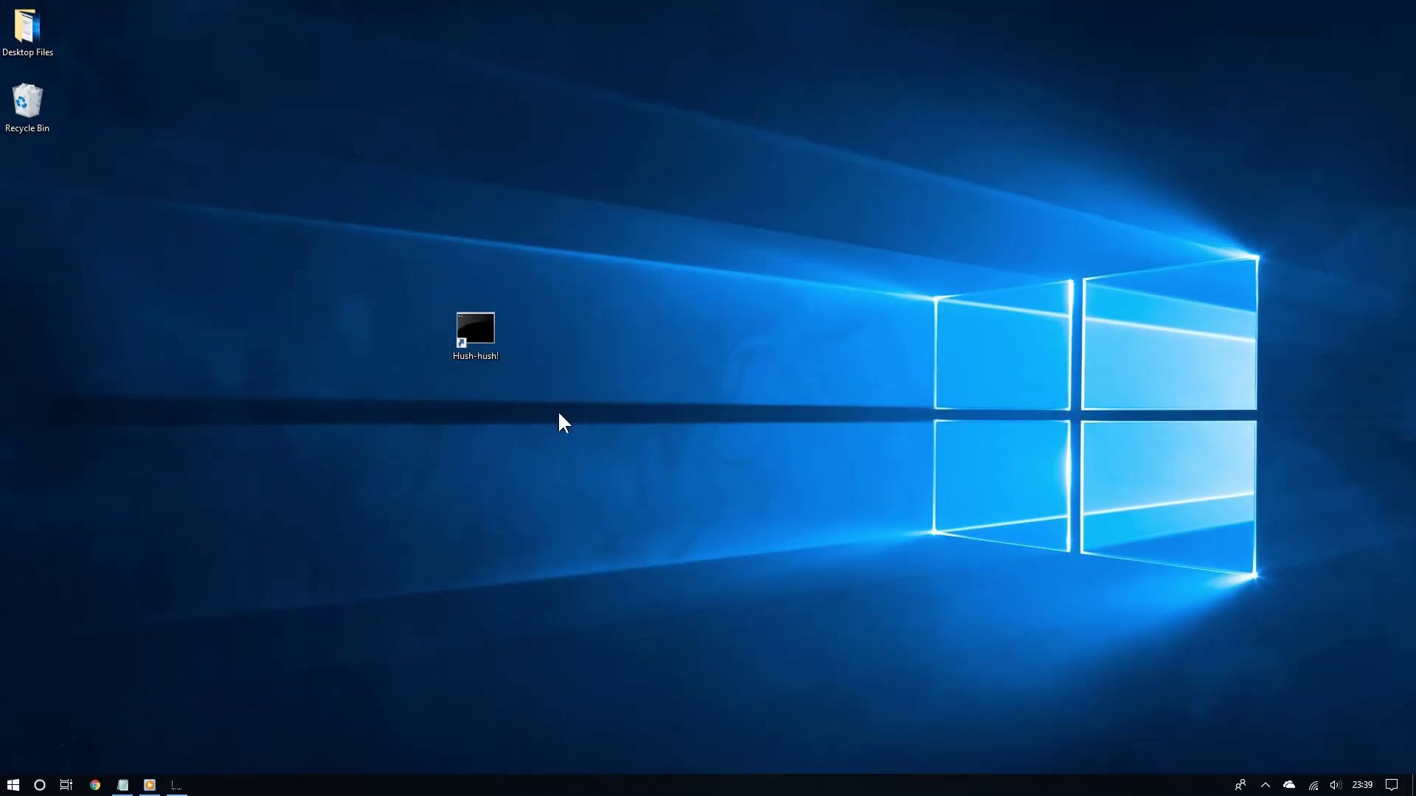
- Open Change Icon for the Hush-hush! shortcut and select the MicrosoftEdge.exe path in Notepad
{"action": "right_click", "coordinate": [484, 330]}
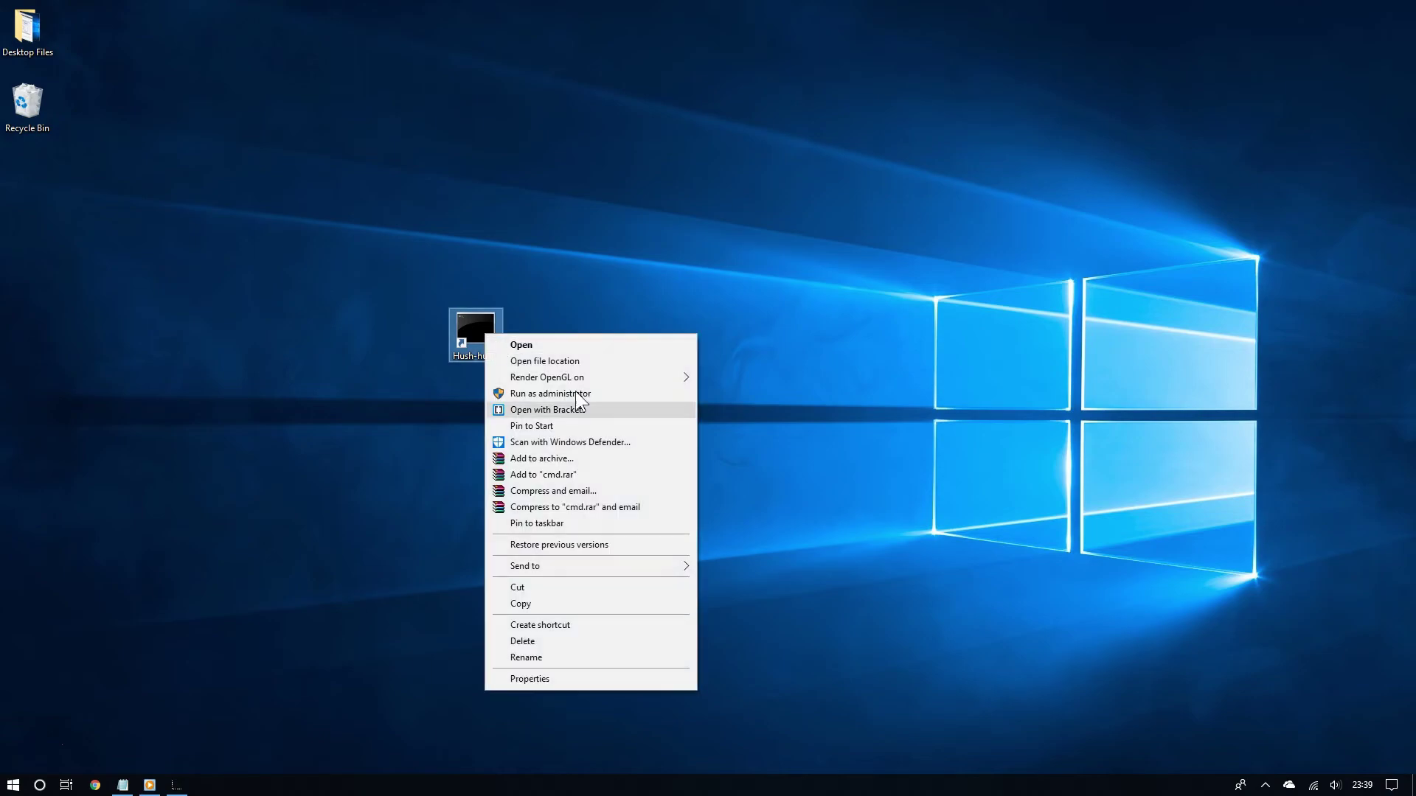
{"action": "left_click", "coordinate": [555, 675]}
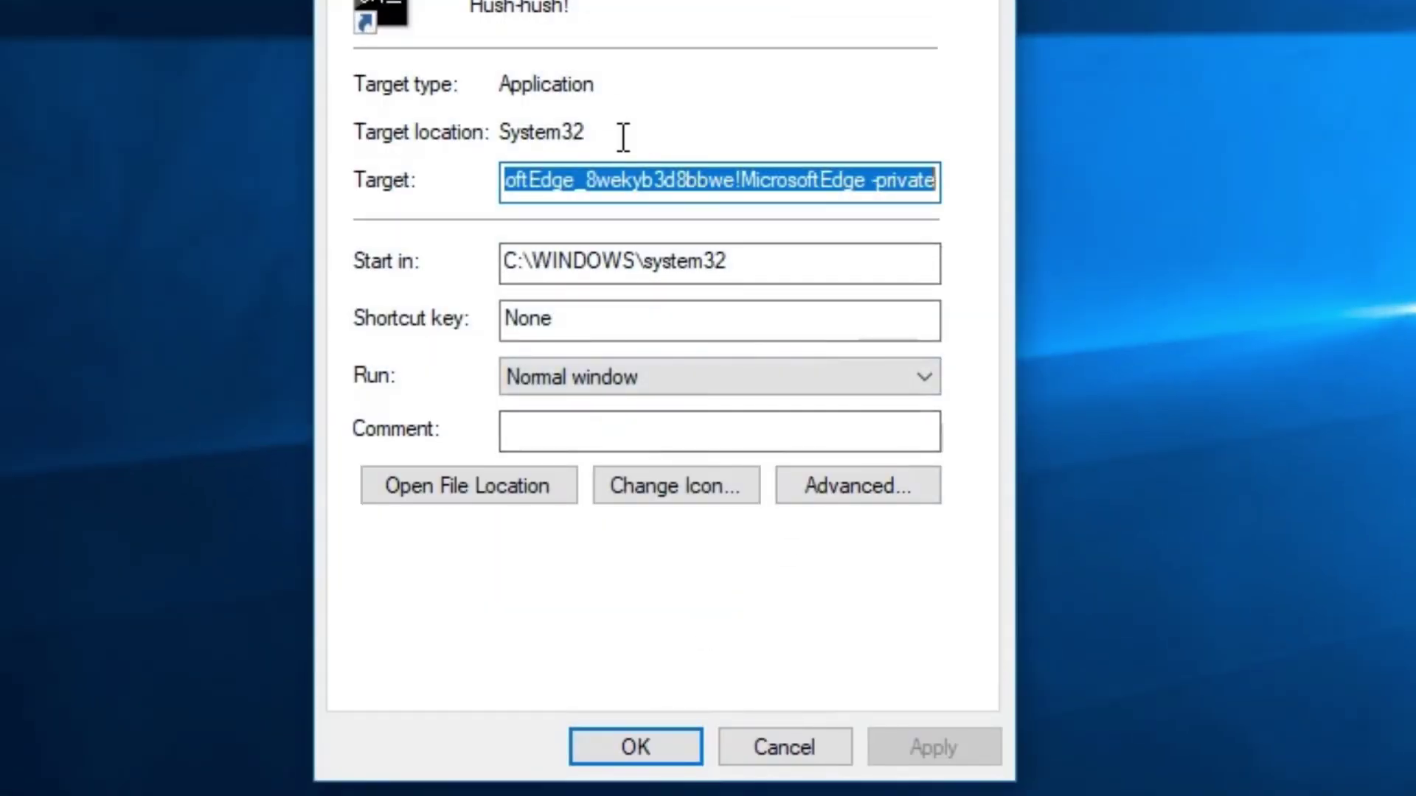
{"action": "left_click", "coordinate": [723, 499]}
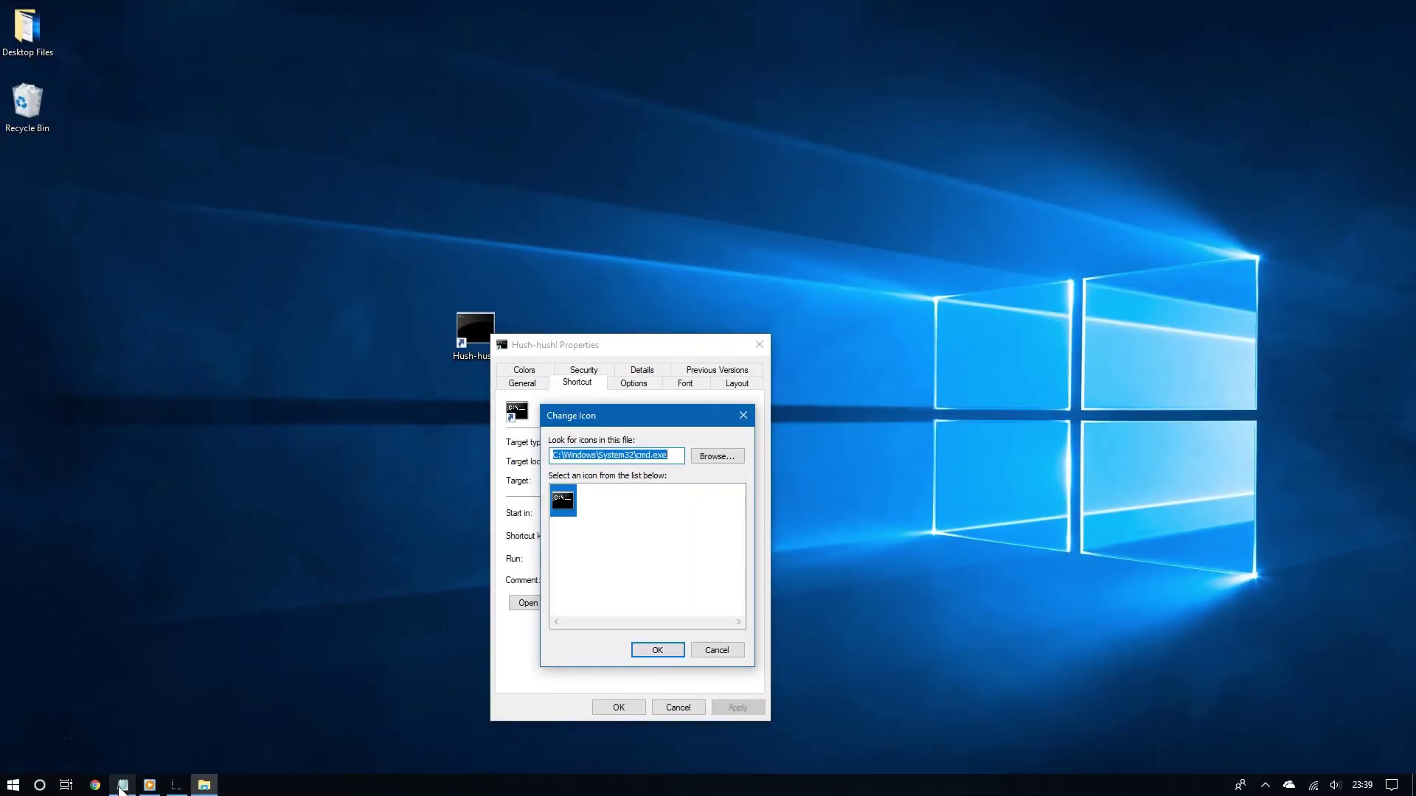
{"action": "key", "text": "alt+Tab"}
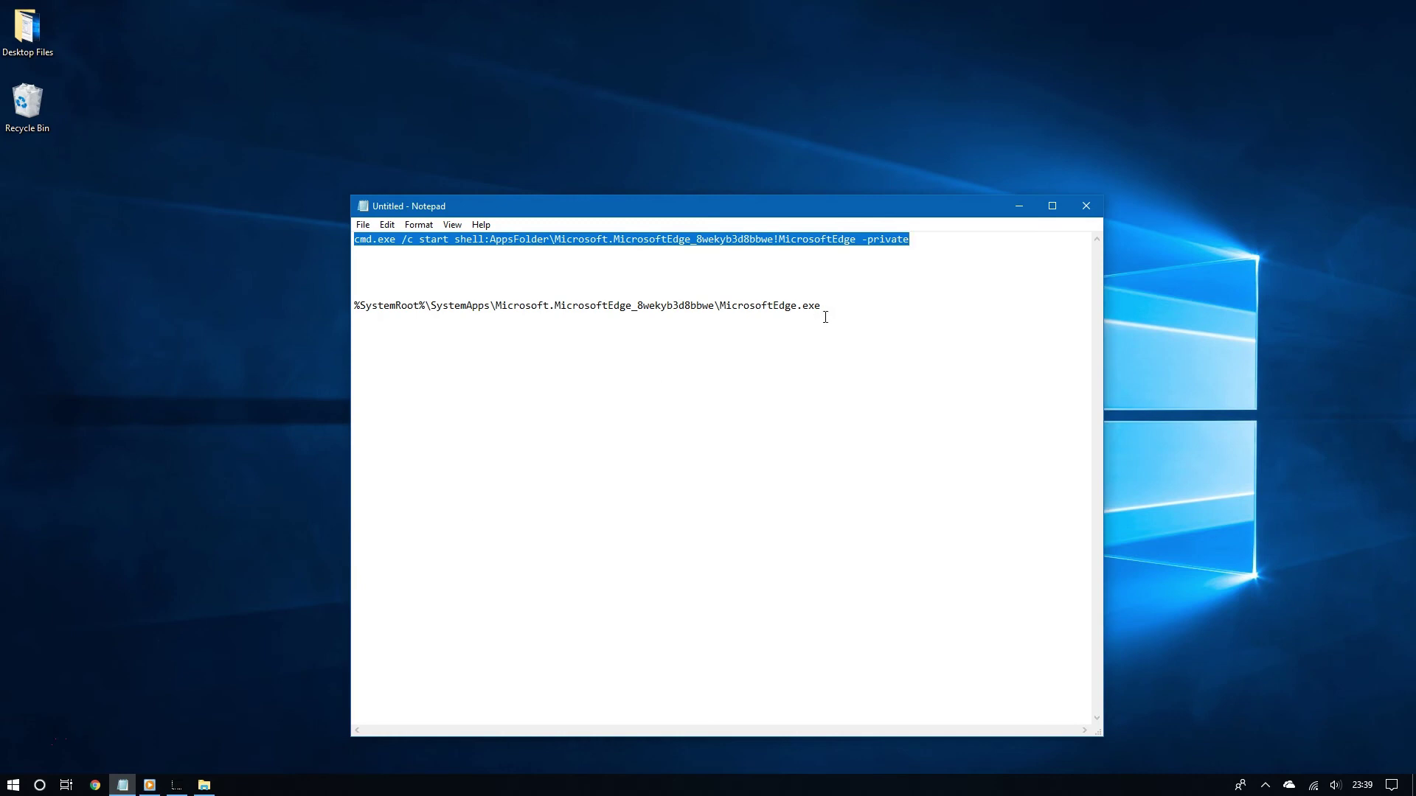
{"action": "left_click_drag", "start_coordinate": [825, 317], "coordinate": [339, 316]}
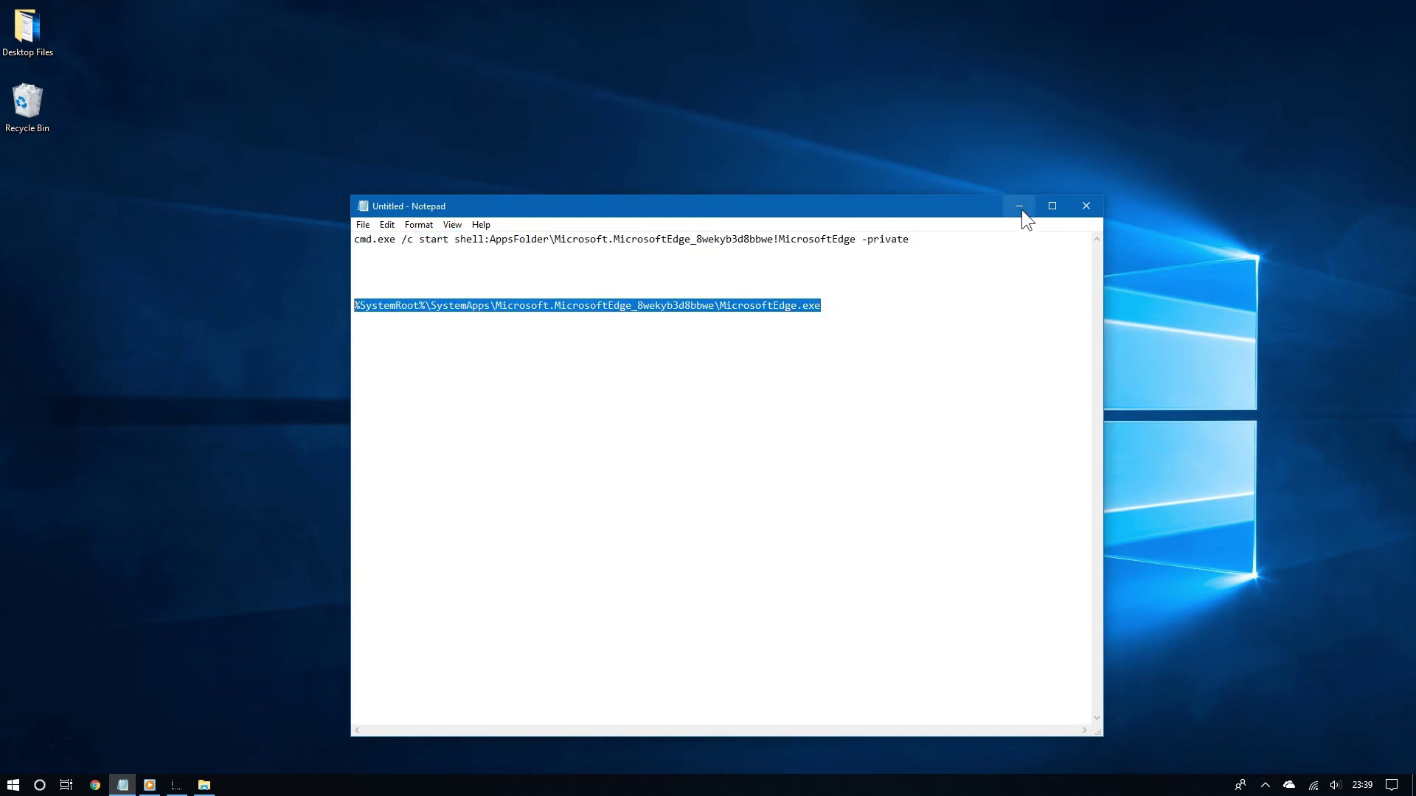
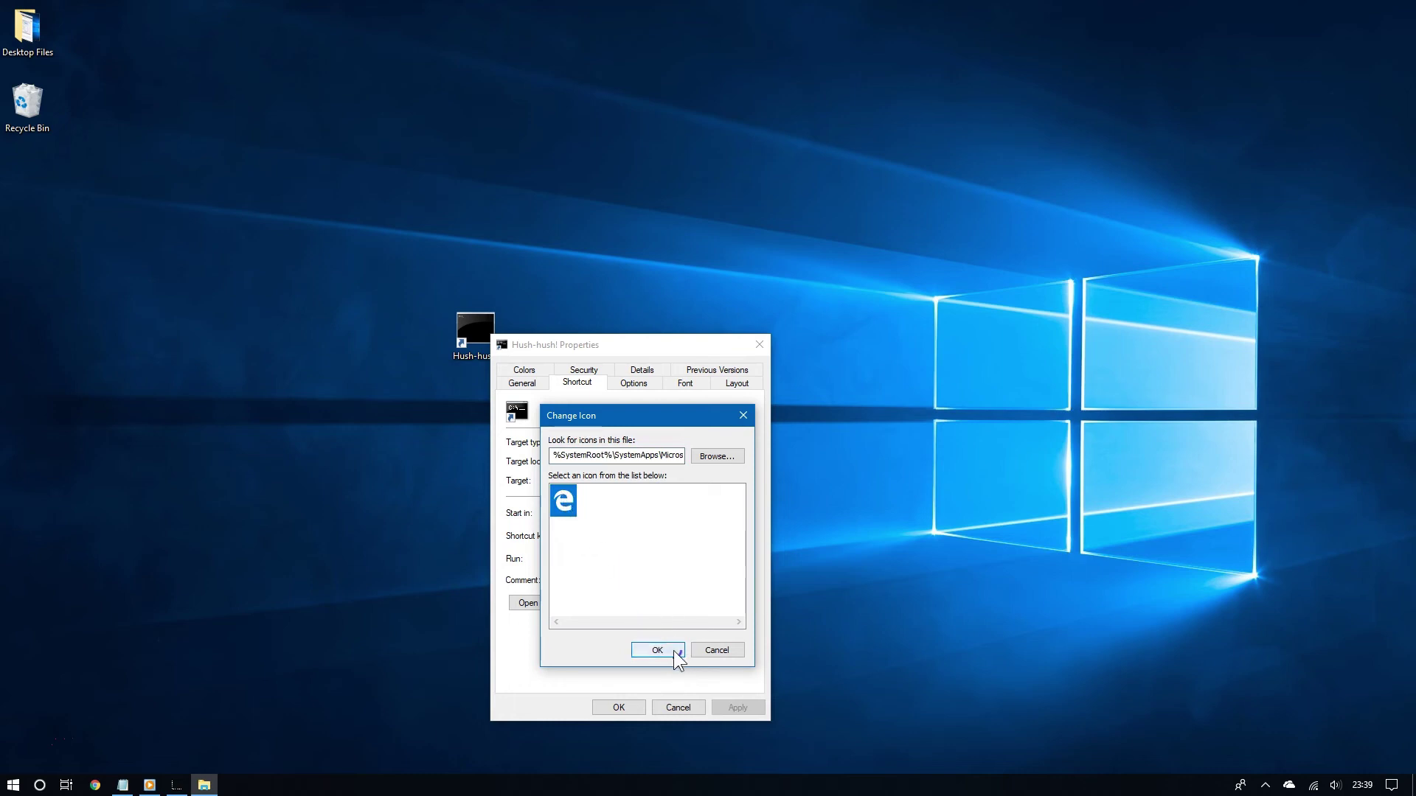
- Confirm the Edge icon for the Hush-hush! shortcut and apply its properties
{"action": "left_click", "coordinate": [674, 650]}
{"action": "left_click", "coordinate": [624, 709]}
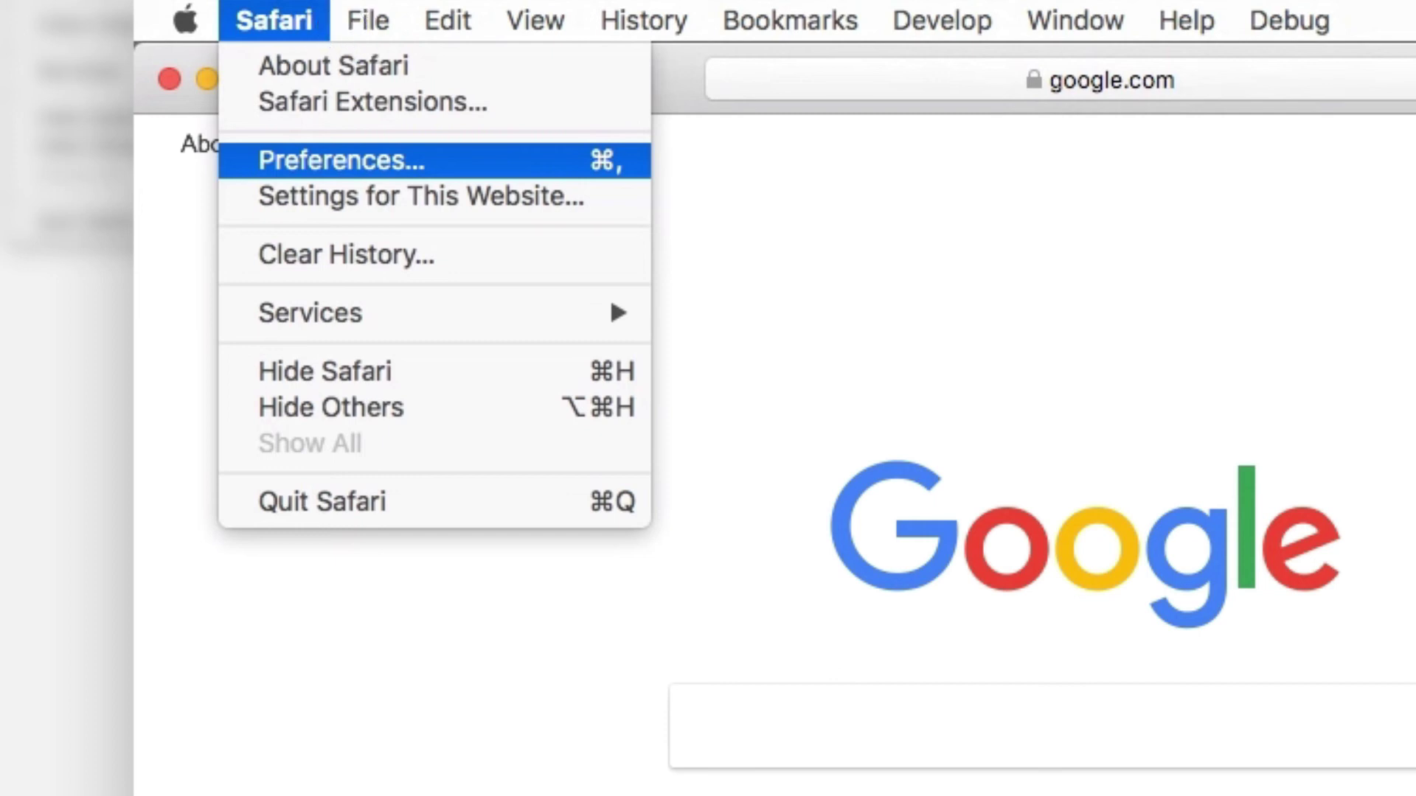
- Open Safari Preferences from the Safari menu
{"action": "left_click", "coordinate": [527, 159]}
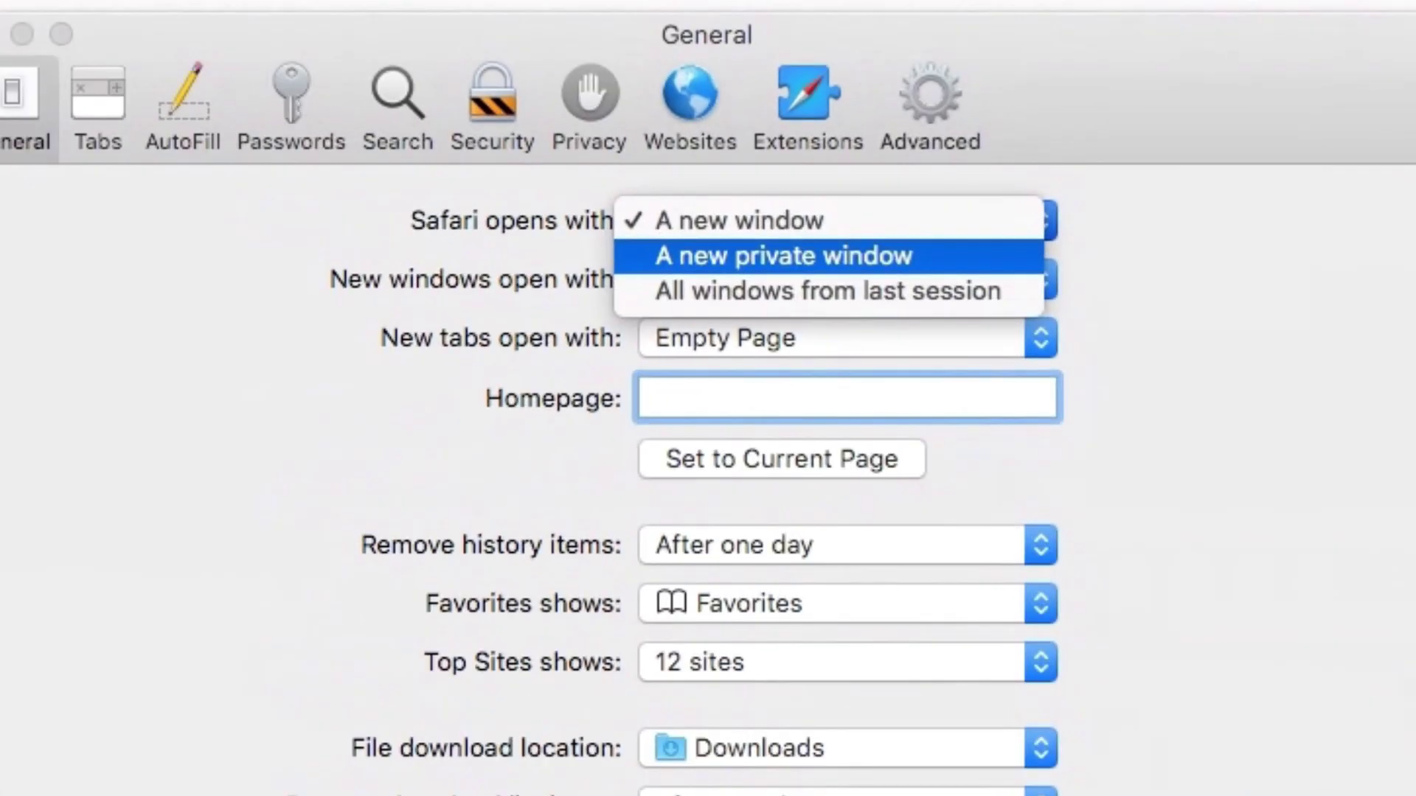
- Choose 'A new private window' for the 'Safari opens with' setting in General preferences
{"action": "left_click", "coordinate": [979, 252]}
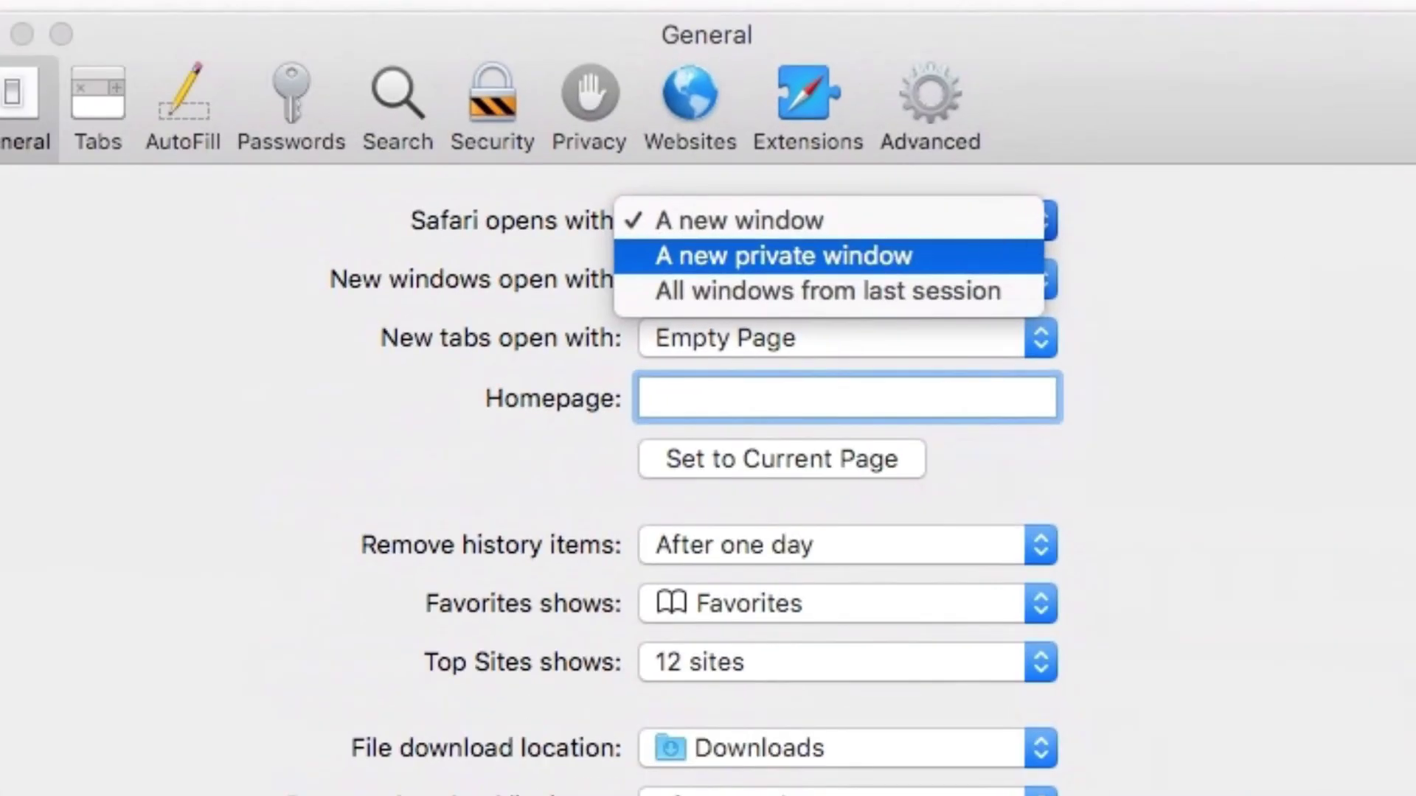